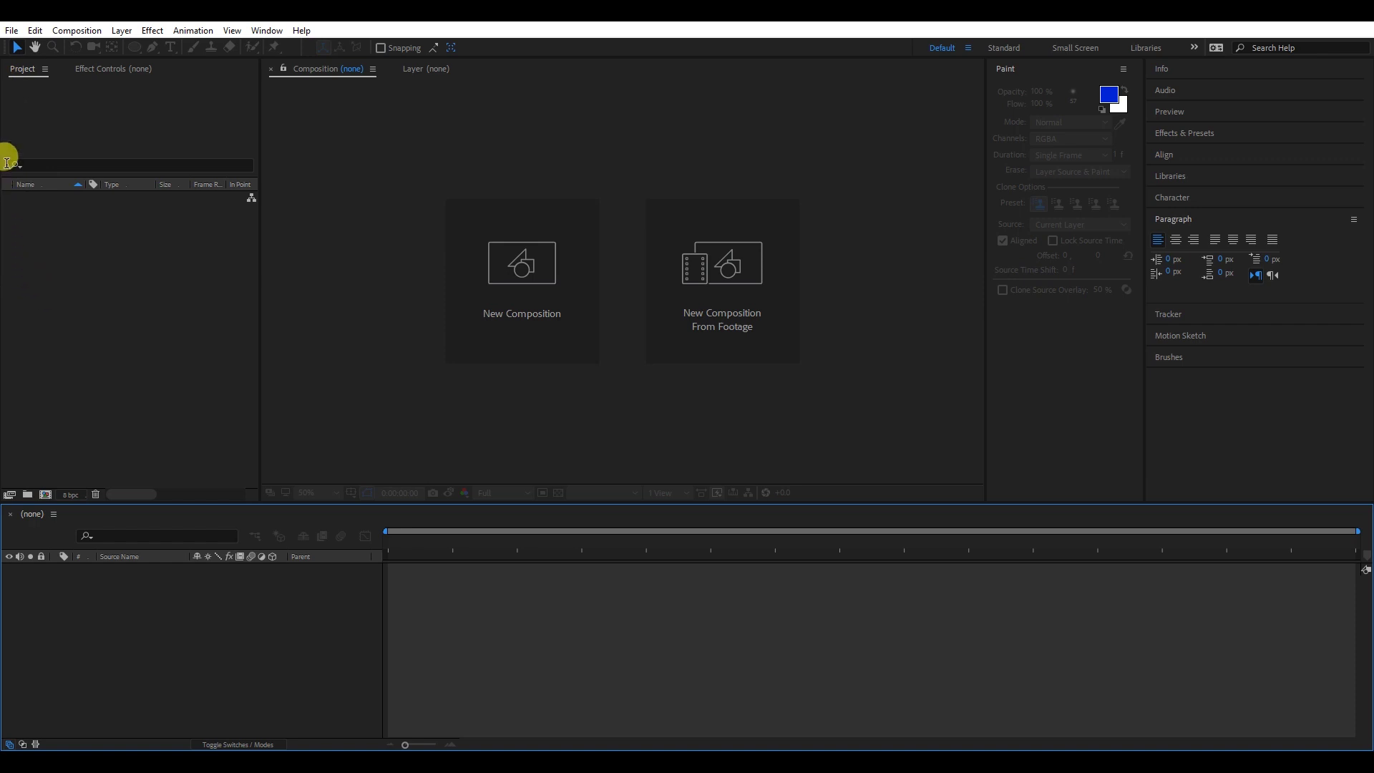
Import the clips Pexels Videos 4801 and Pexels Videos 4996 into the project
{"action": "double_click", "coordinate": [89, 301]}
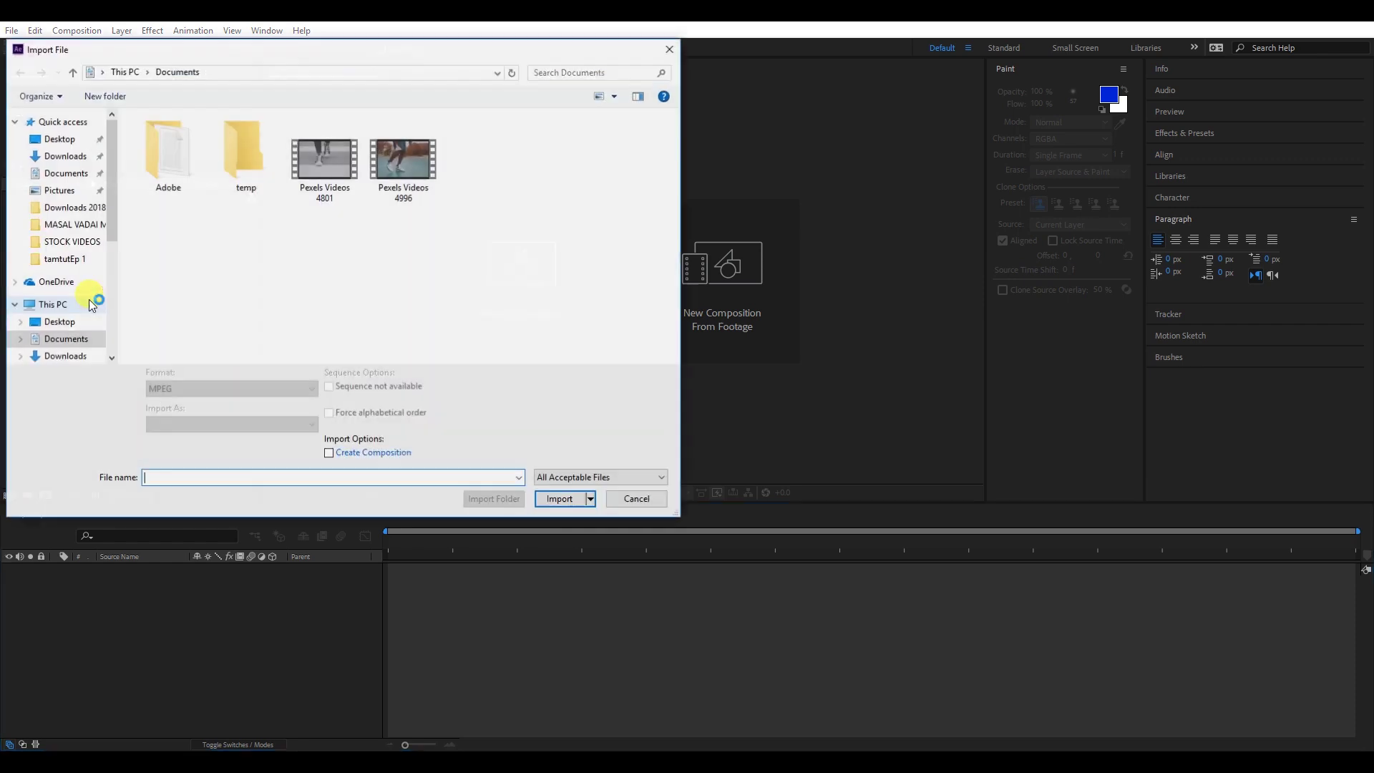
{"action": "left_click", "coordinate": [322, 179]}
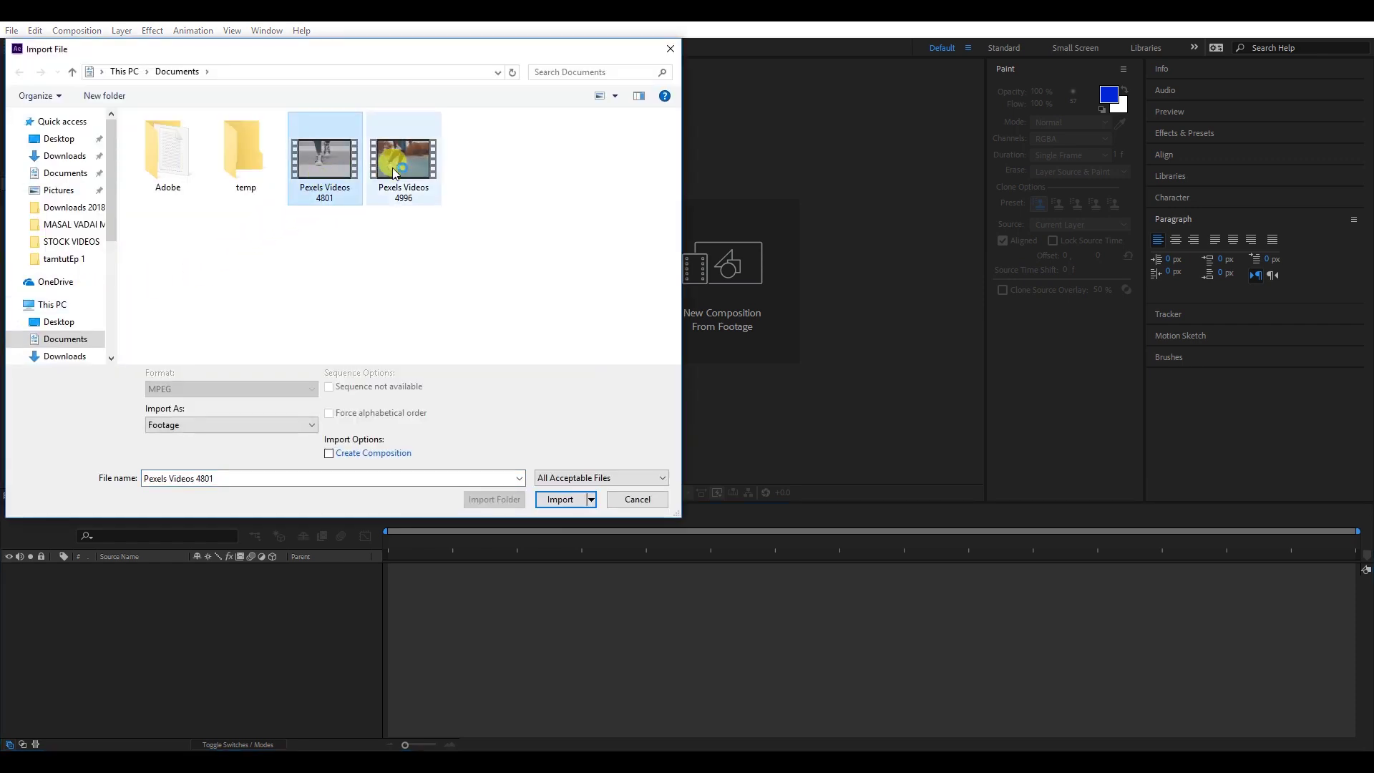
{"action": "left_click", "coordinate": [394, 173], "text": "ctrl"}
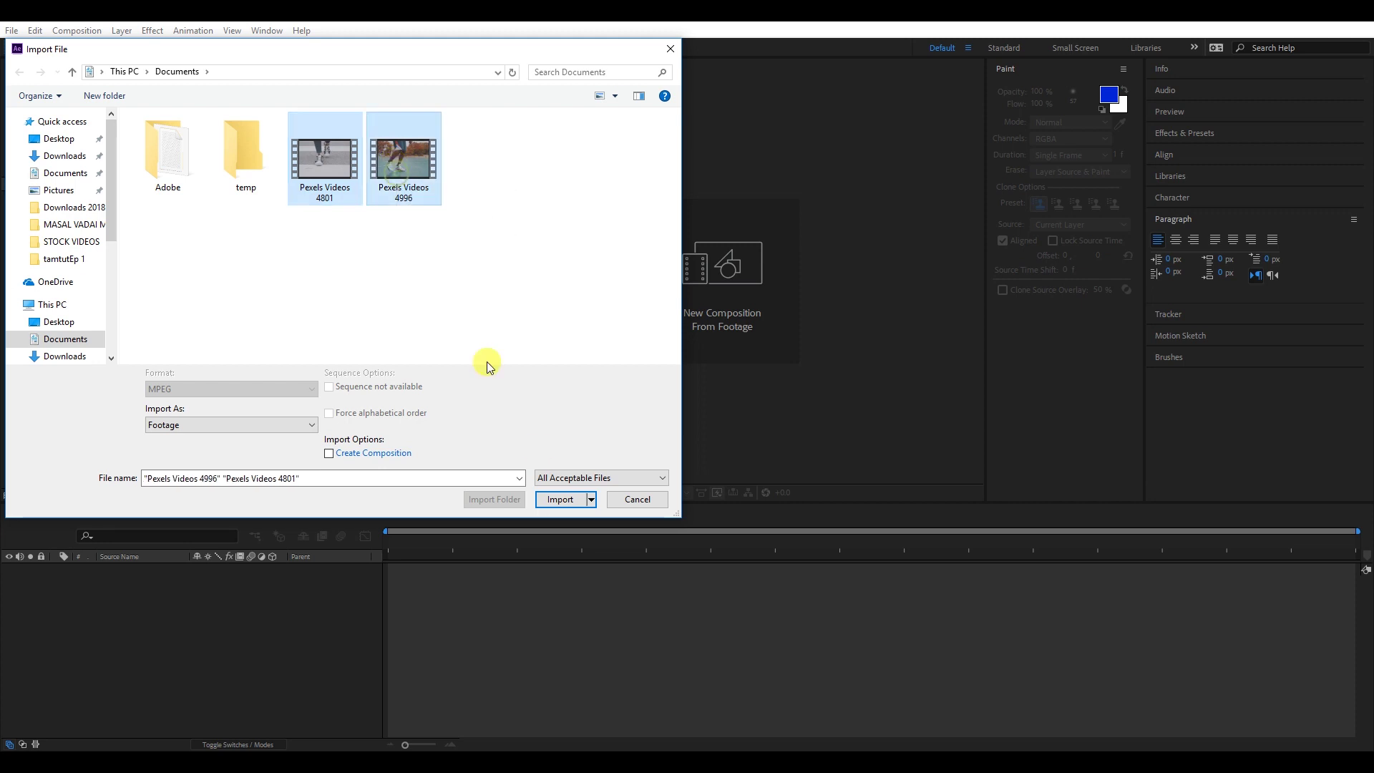
{"action": "left_click", "coordinate": [561, 499]}
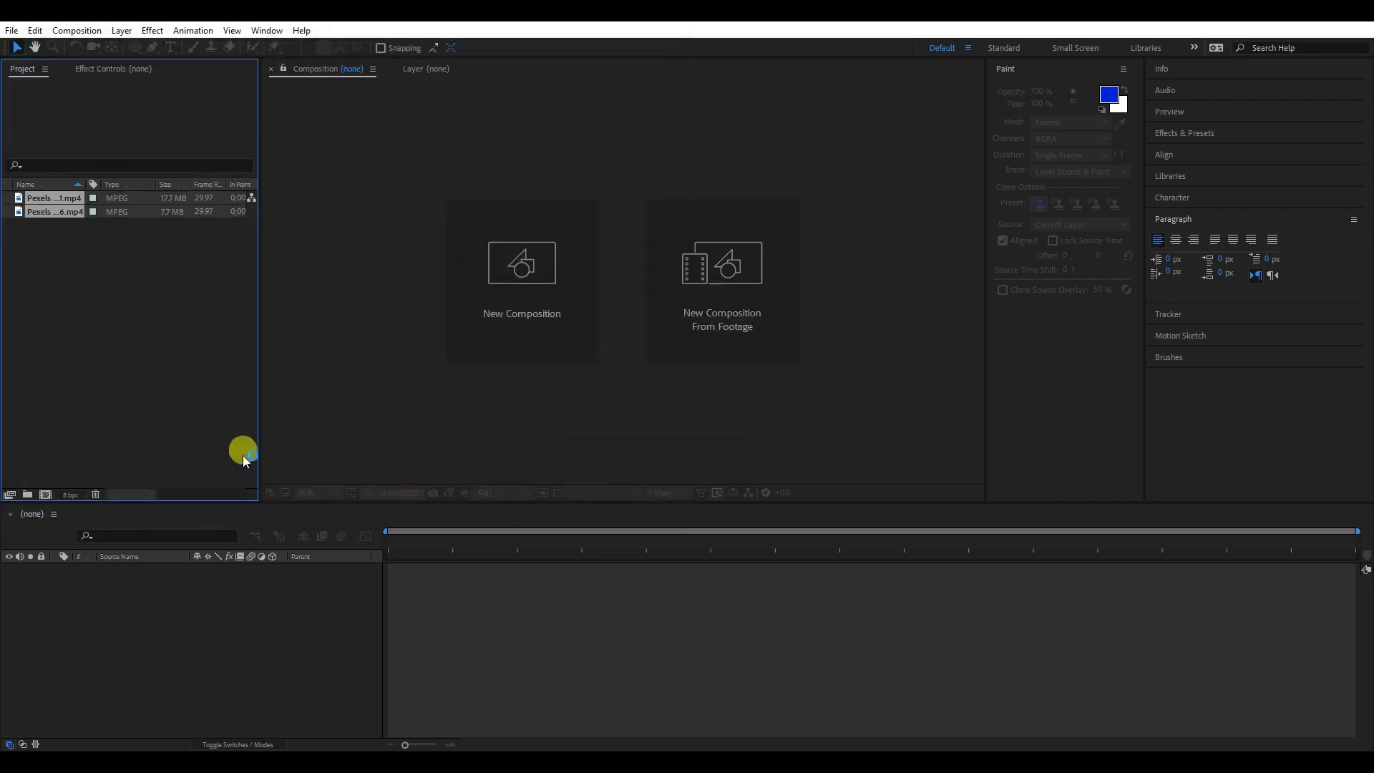
Check both clips' details, then build a composition from Pexels Videos 4801.mp4 on the timeline
{"action": "left_click", "coordinate": [107, 400]}
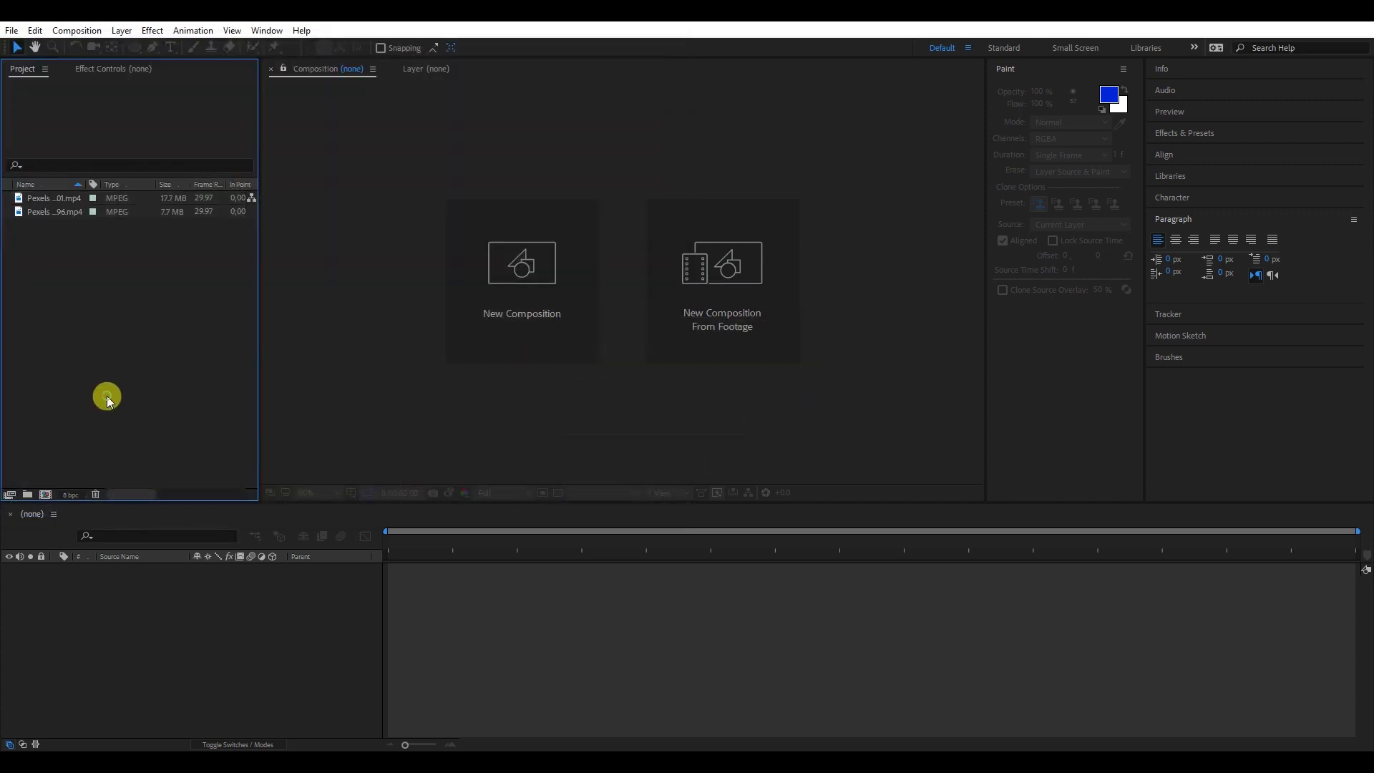
{"action": "left_click", "coordinate": [22, 201]}
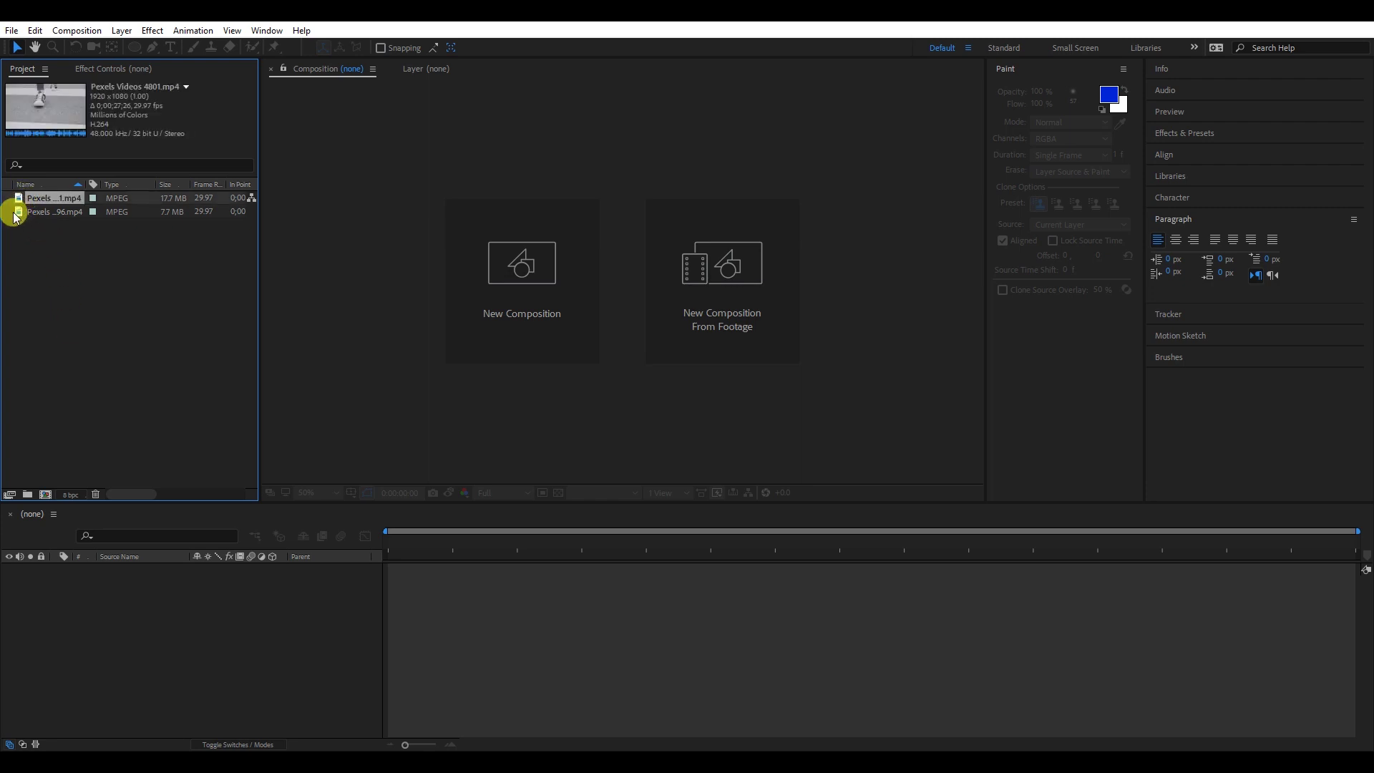
{"action": "left_click", "coordinate": [15, 213]}
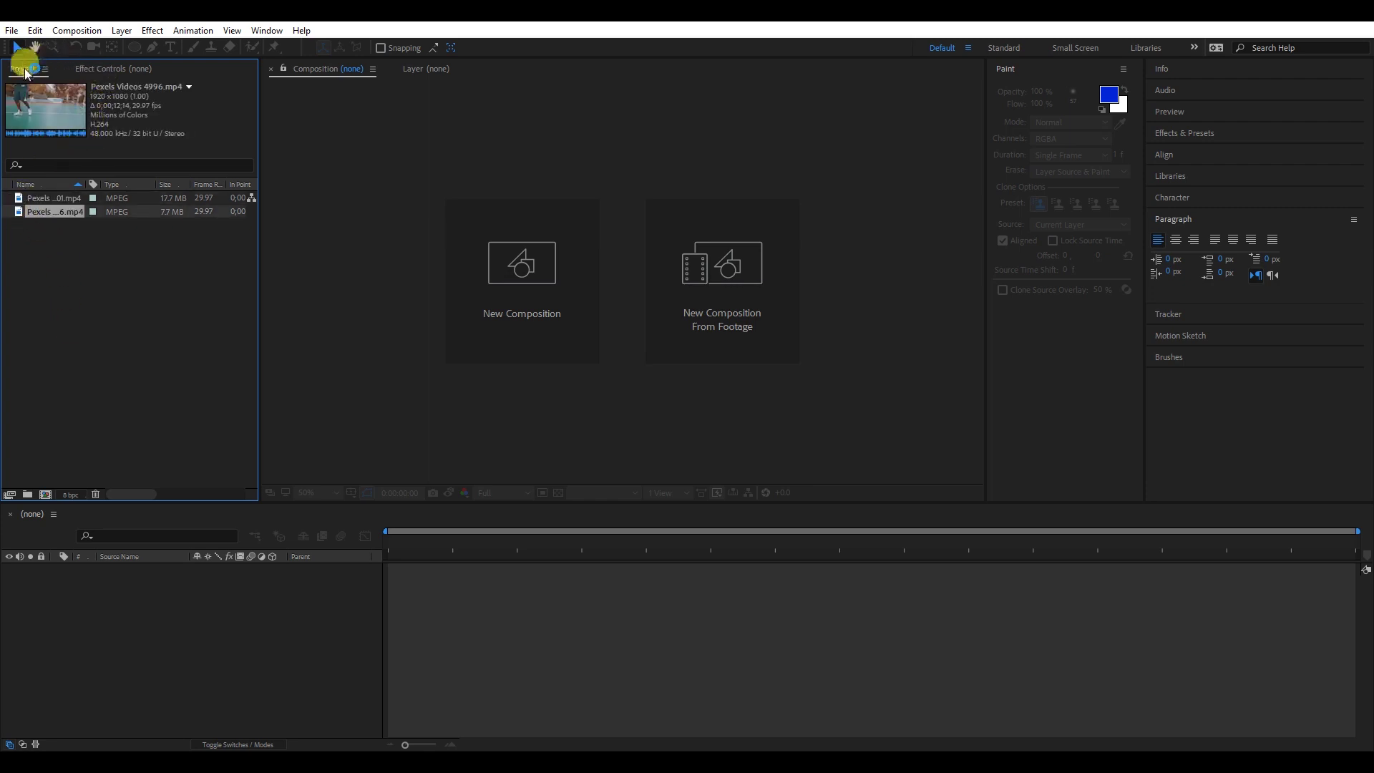
{"action": "left_click", "coordinate": [21, 199]}
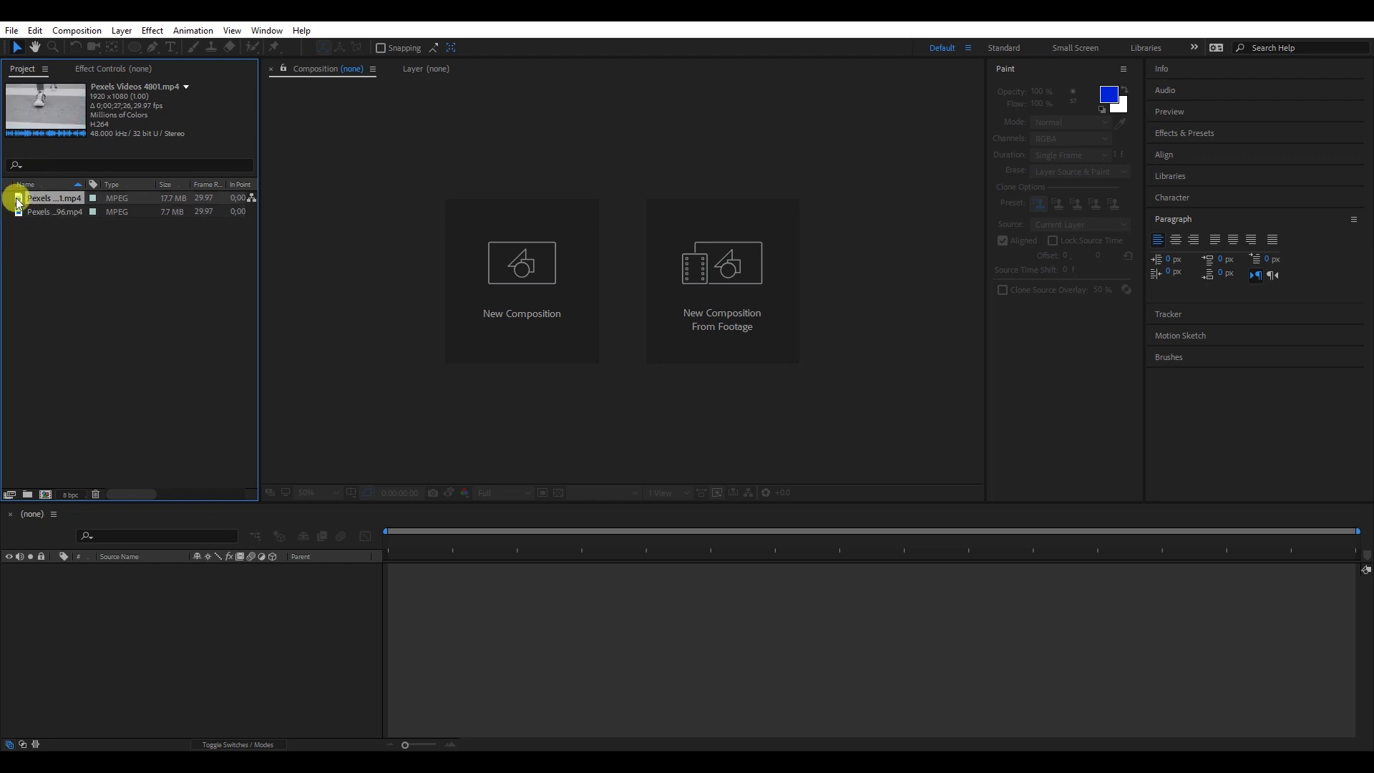
{"action": "left_click_drag", "start_coordinate": [18, 204], "coordinate": [169, 593]}
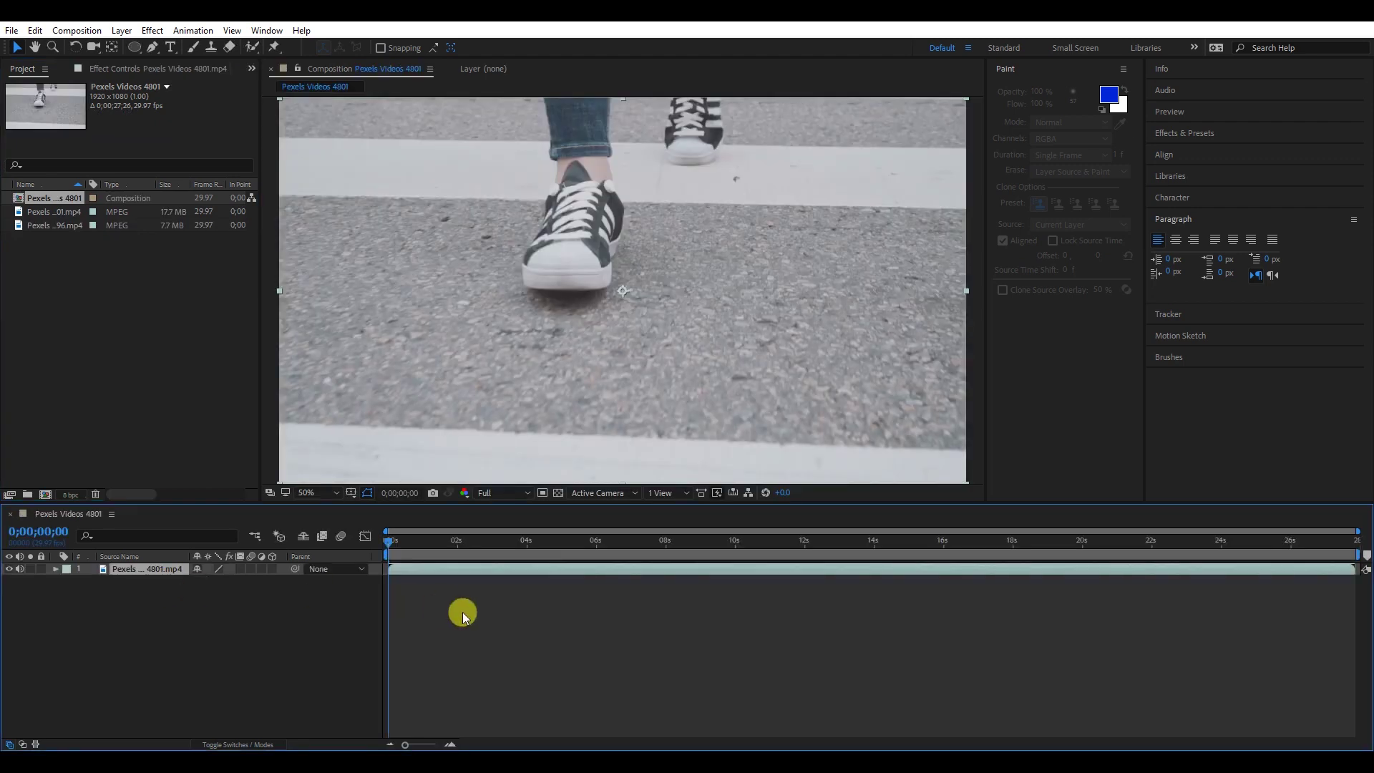
Open the 4801 footage in its Layer panel and select the Brush Tool
{"action": "double_click", "coordinate": [393, 569]}
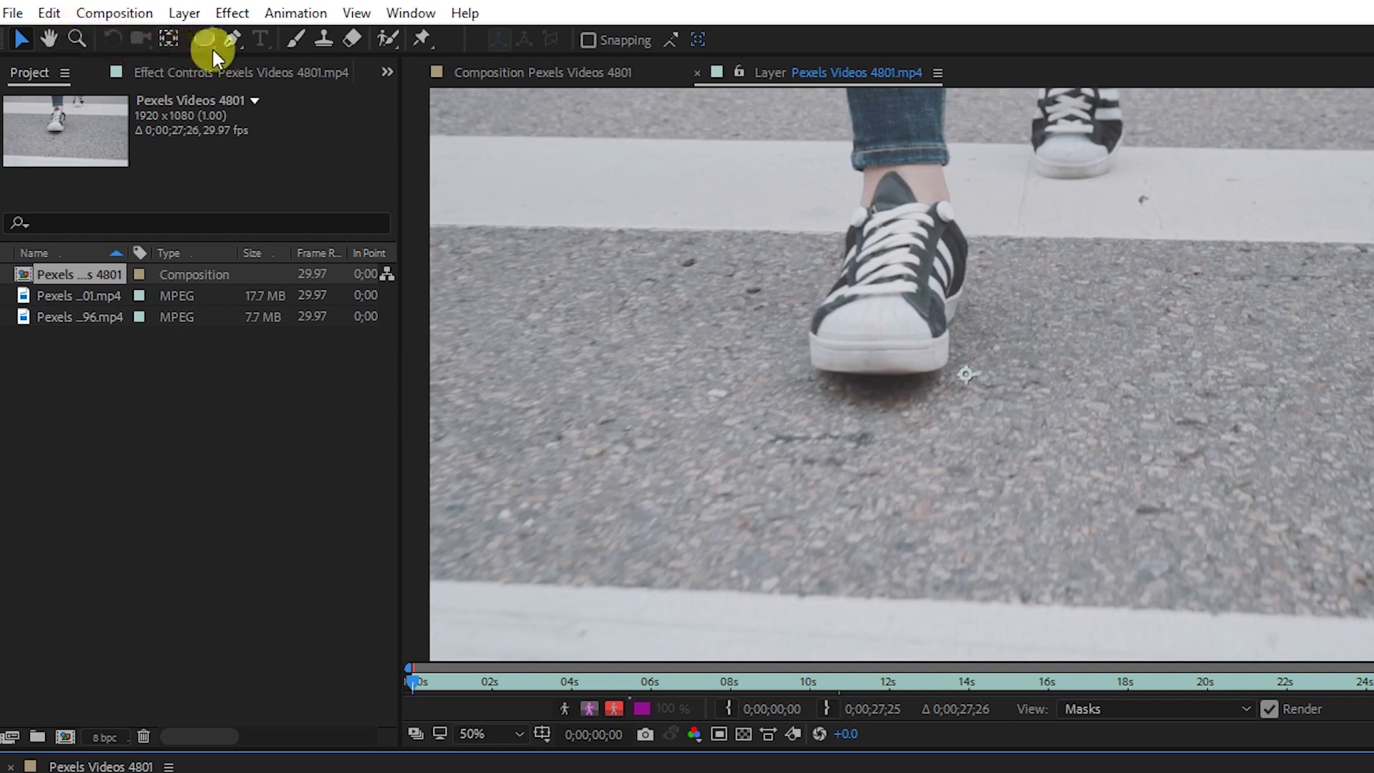
{"action": "left_click", "coordinate": [298, 47]}
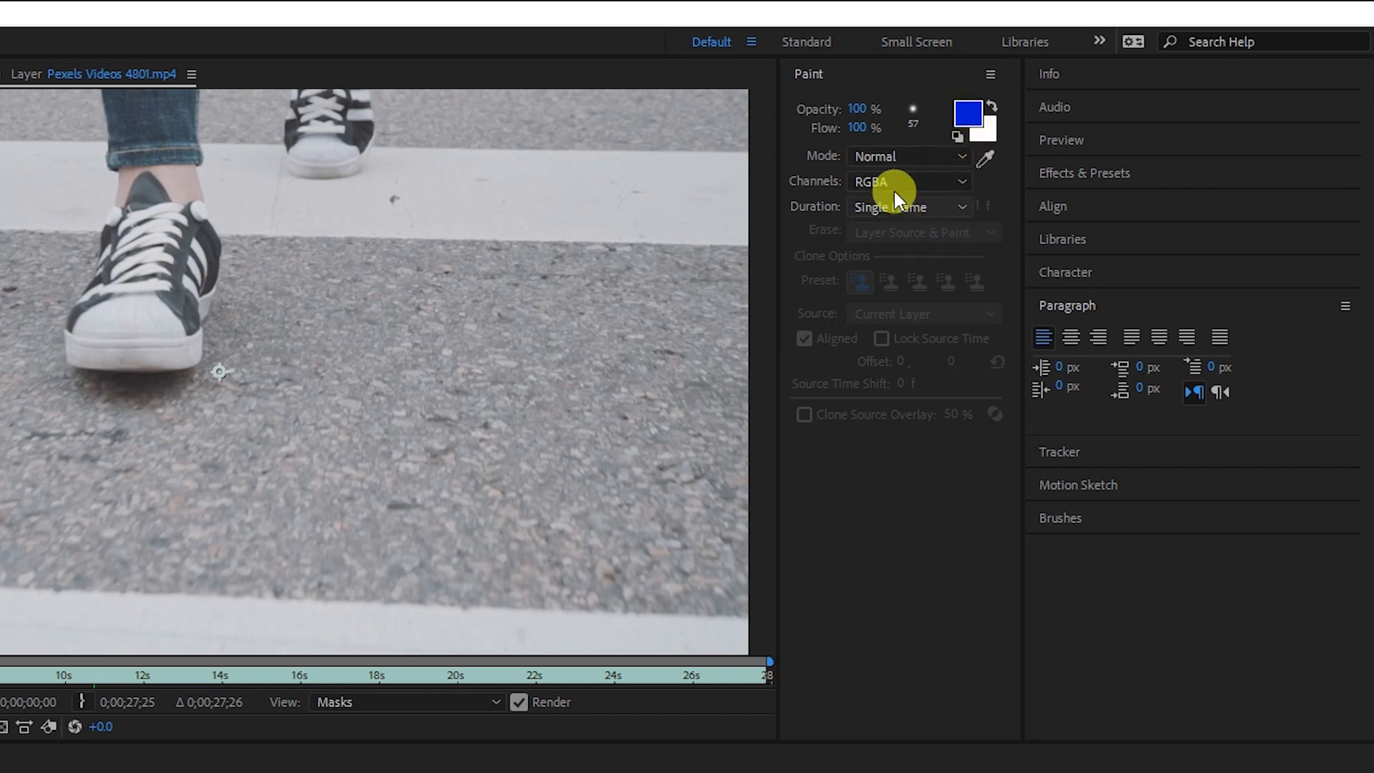
Show the Brushes panel with soft round tips from 1 to 300 pixels
{"action": "left_click", "coordinate": [912, 114]}
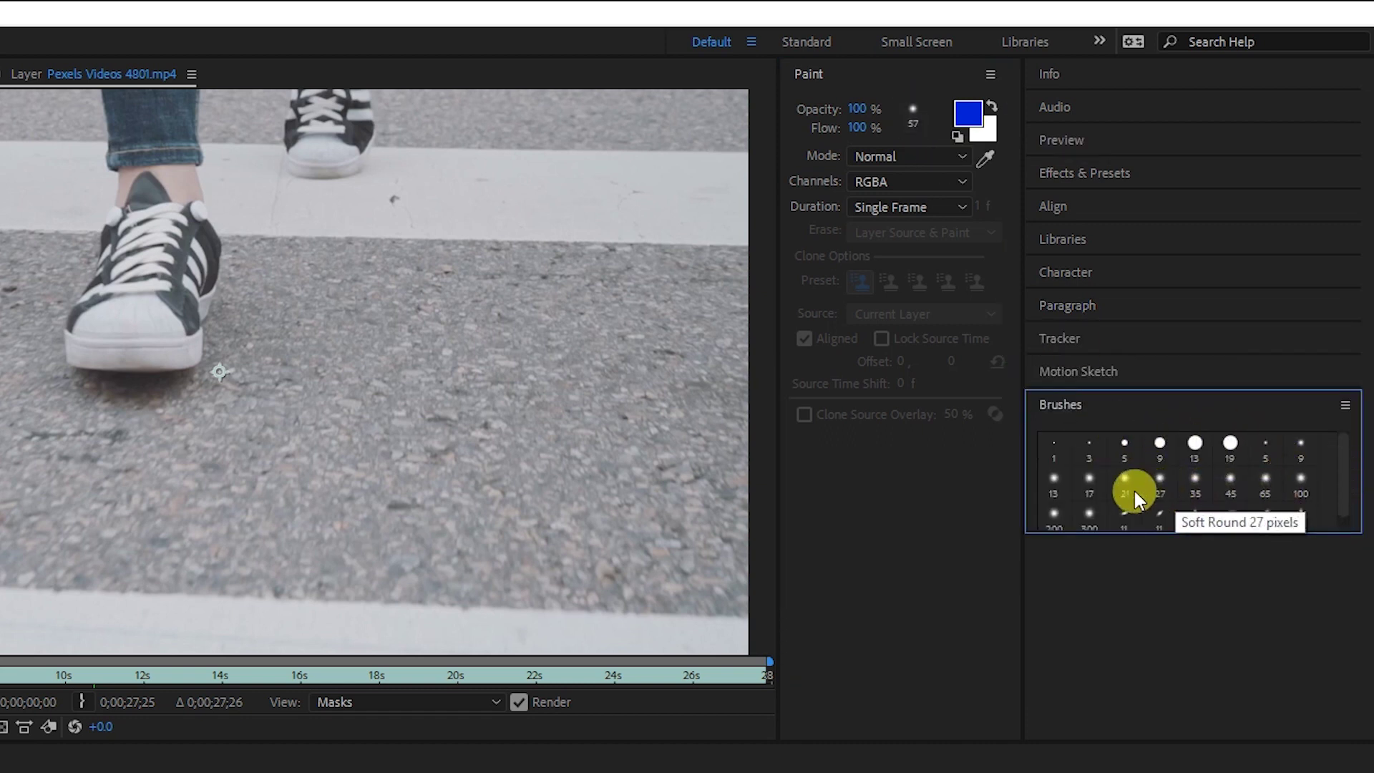
Set the brush to a 19-pixel tip, 99% opacity and flow, and bright green #96FF00
{"action": "left_click", "coordinate": [1230, 443]}
{"action": "mouse_move", "coordinate": [857, 109]}
{"action": "left_mouse_down"}
{"action": "mouse_move", "coordinate": [825, 127]}
{"action": "mouse_move", "coordinate": [882, 143]}
{"action": "left_mouse_up"}
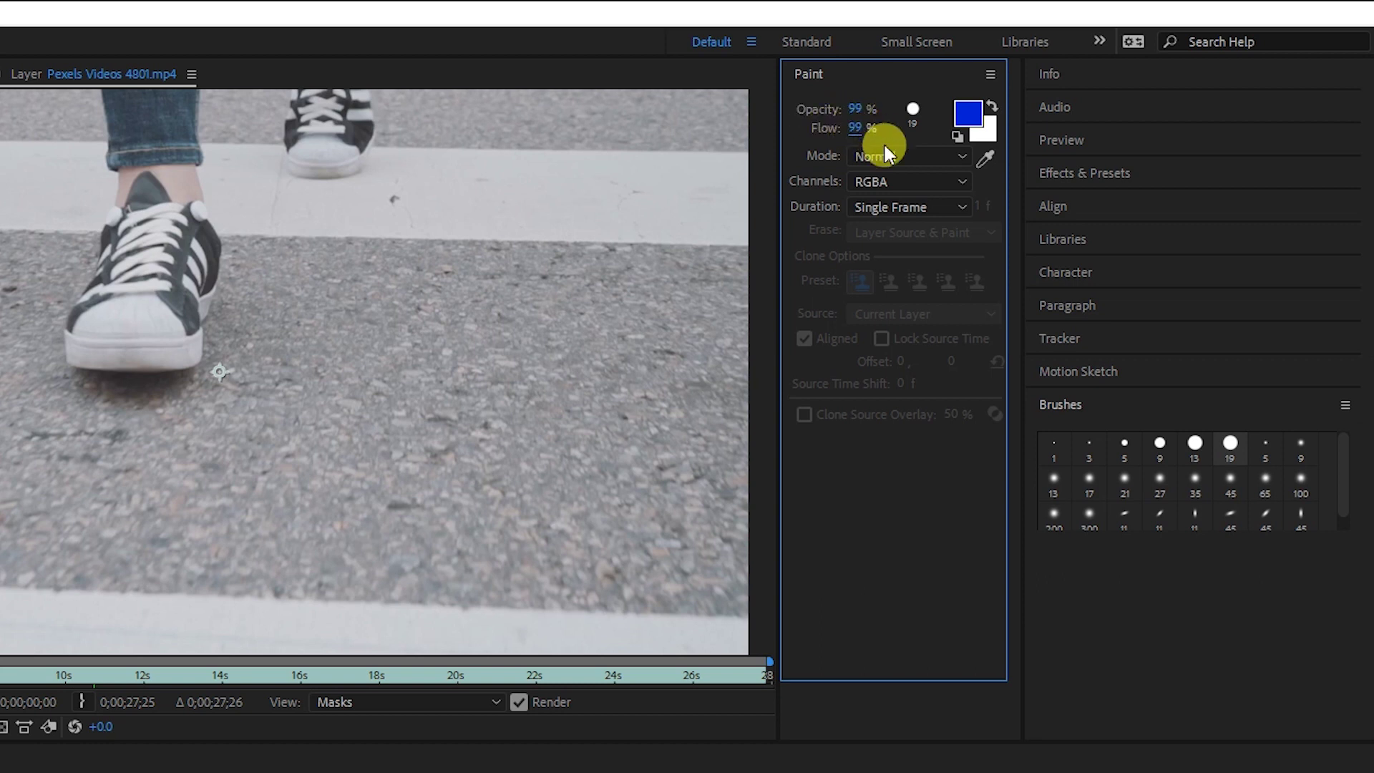
{"action": "left_click", "coordinate": [966, 123]}
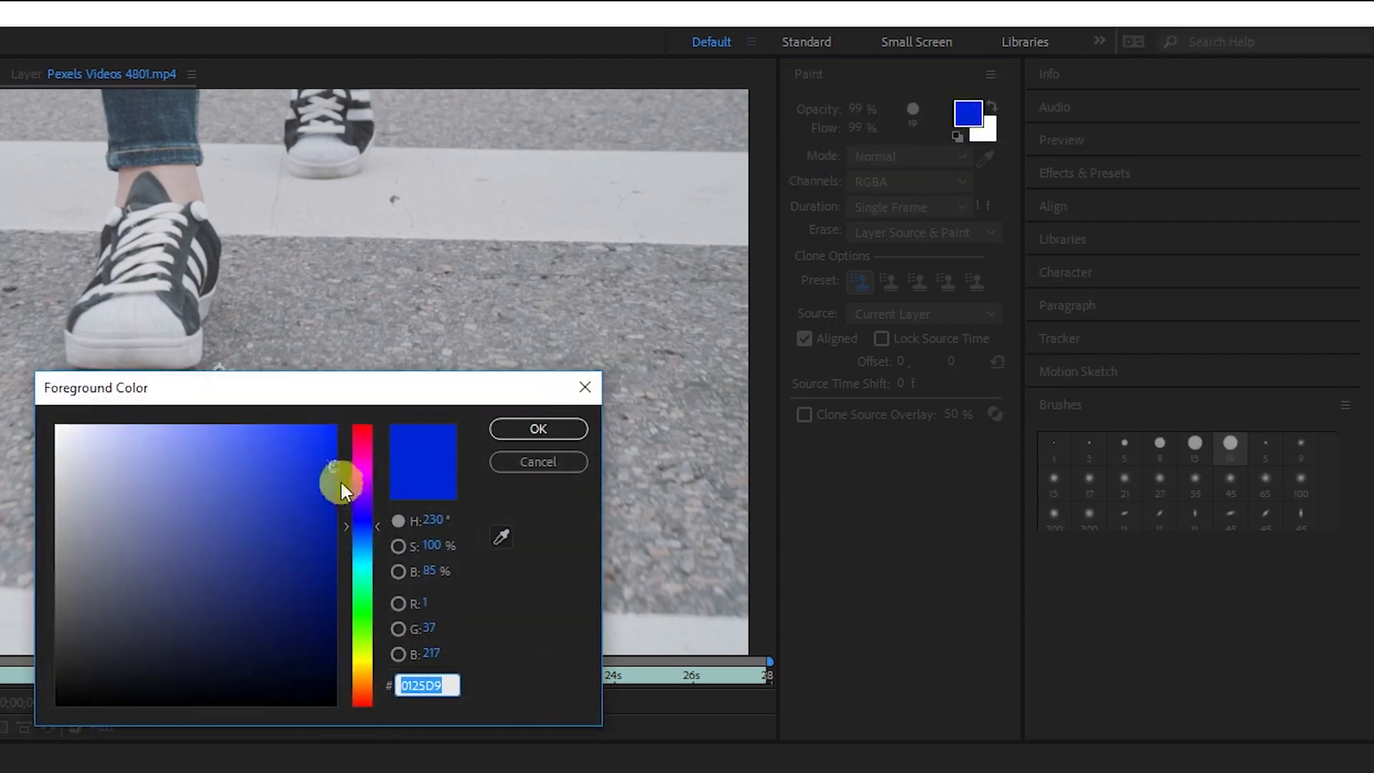
{"action": "left_click_drag", "start_coordinate": [350, 486], "coordinate": [365, 639]}
{"action": "left_click", "coordinate": [529, 429]}
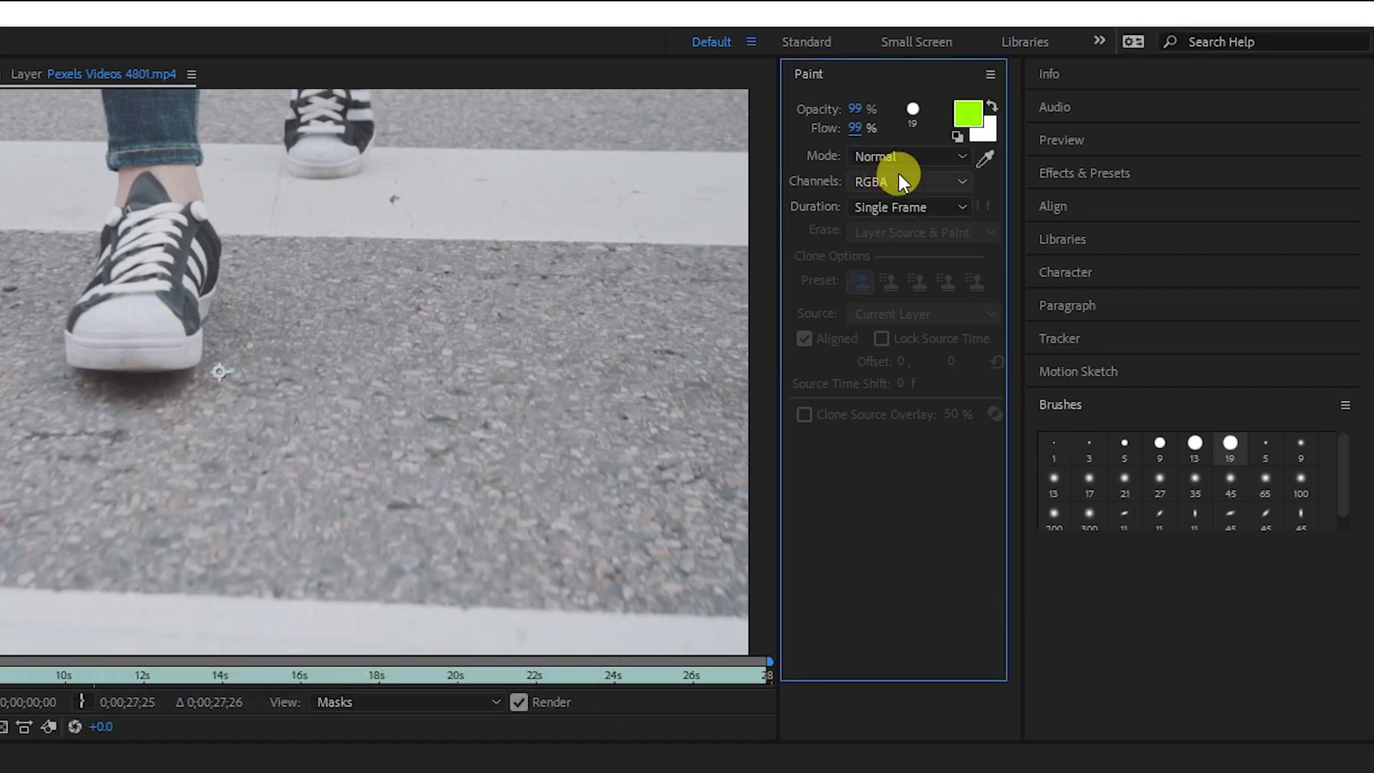
Keep Normal mode and RGBA channels, try Constant duration, then set Duration to Single Frame
{"action": "left_click", "coordinate": [925, 157]}
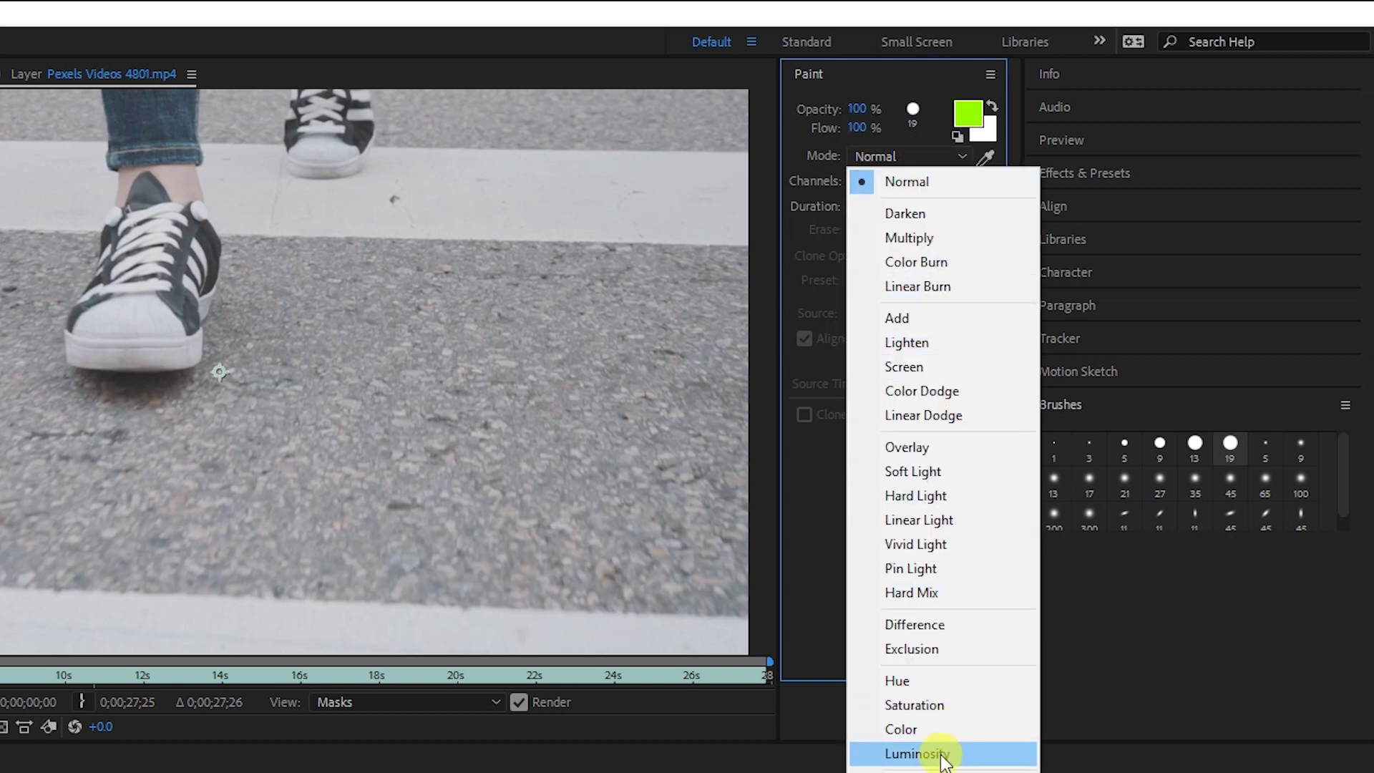
{"action": "left_click", "coordinate": [892, 185]}
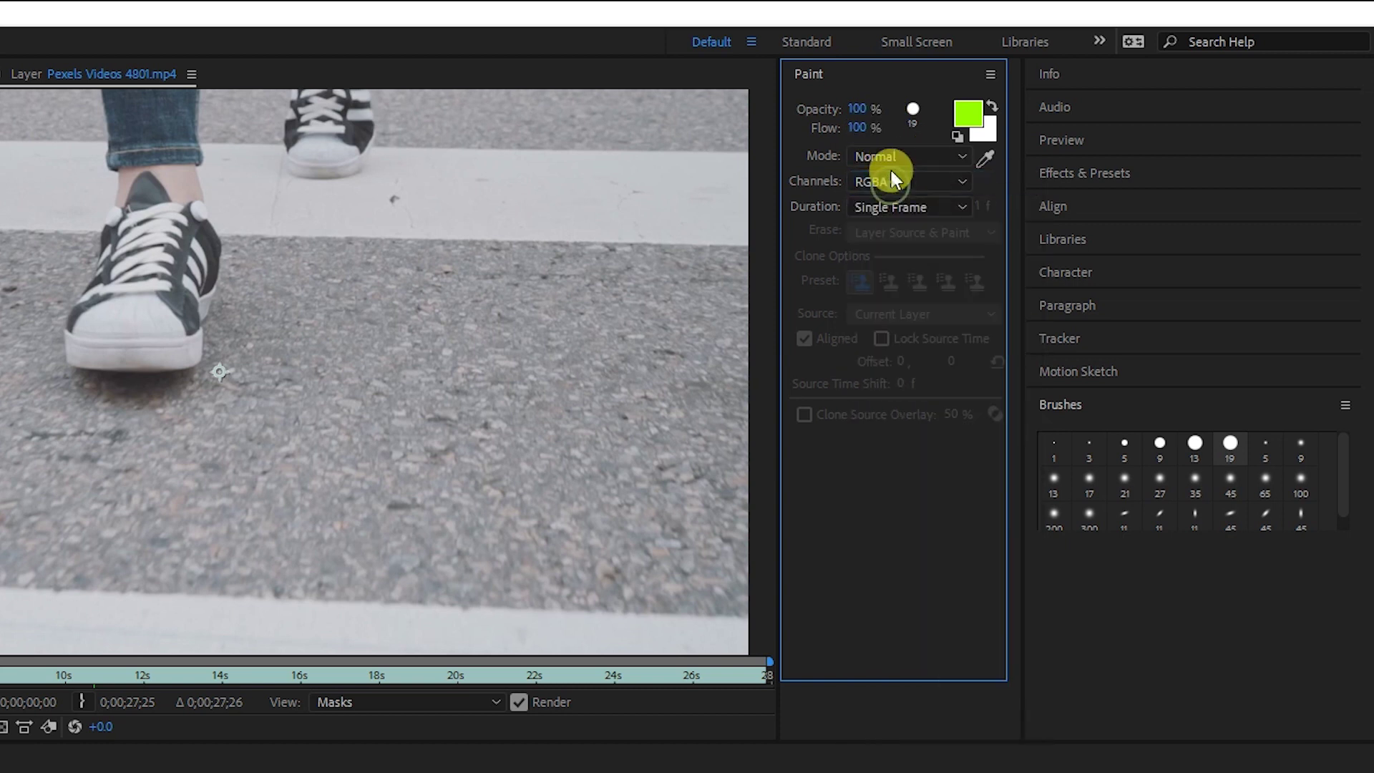
{"action": "left_click", "coordinate": [895, 179]}
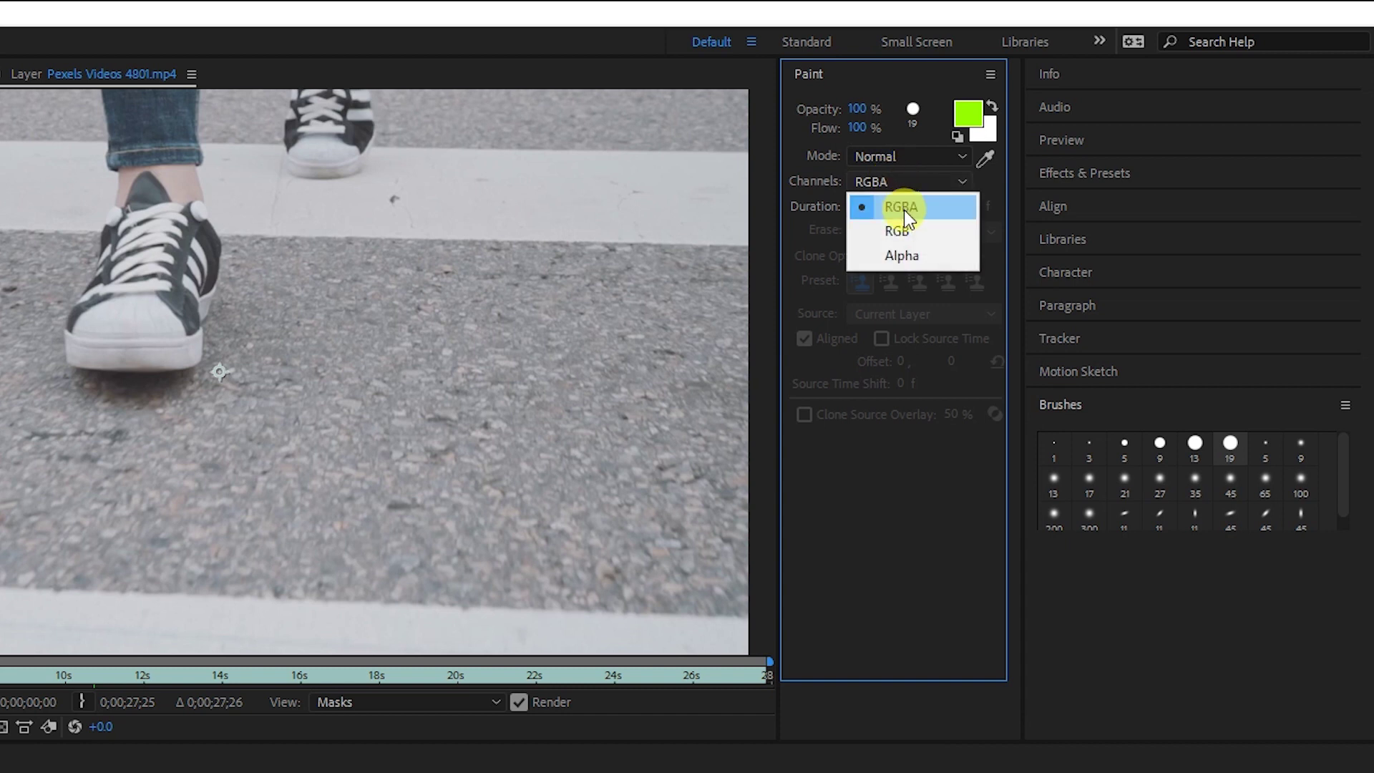
{"action": "left_click", "coordinate": [904, 209]}
{"action": "left_click", "coordinate": [904, 207]}
{"action": "left_click", "coordinate": [905, 208]}
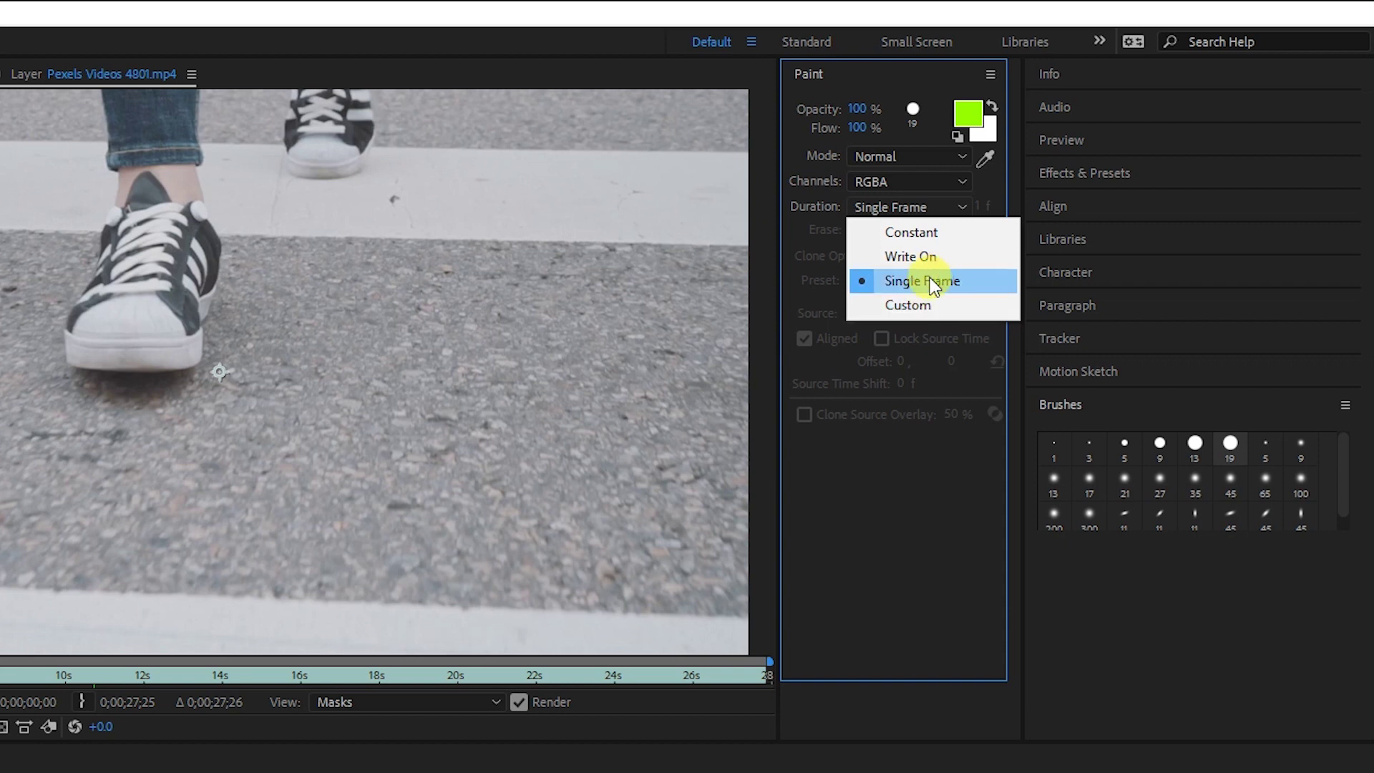
{"action": "left_click", "coordinate": [916, 232]}
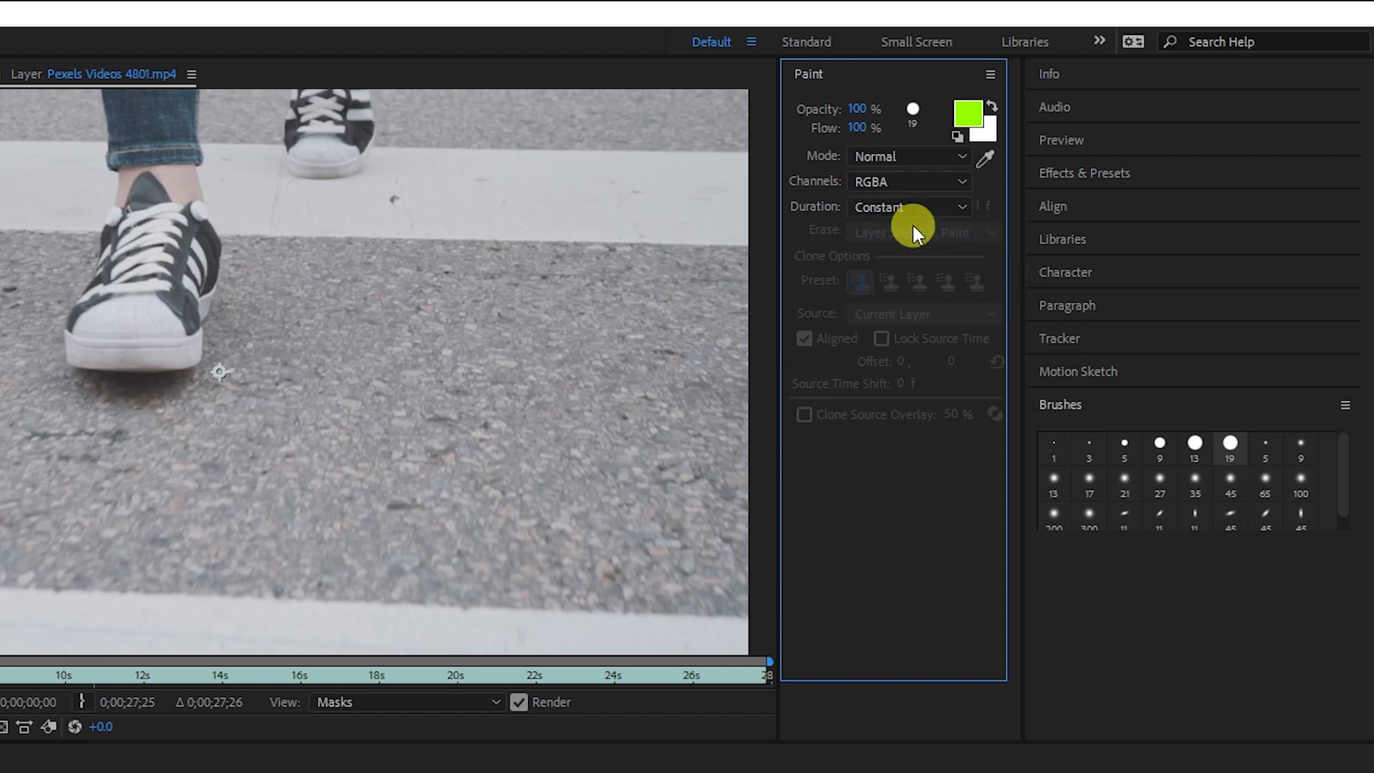
{"action": "left_click", "coordinate": [911, 209]}
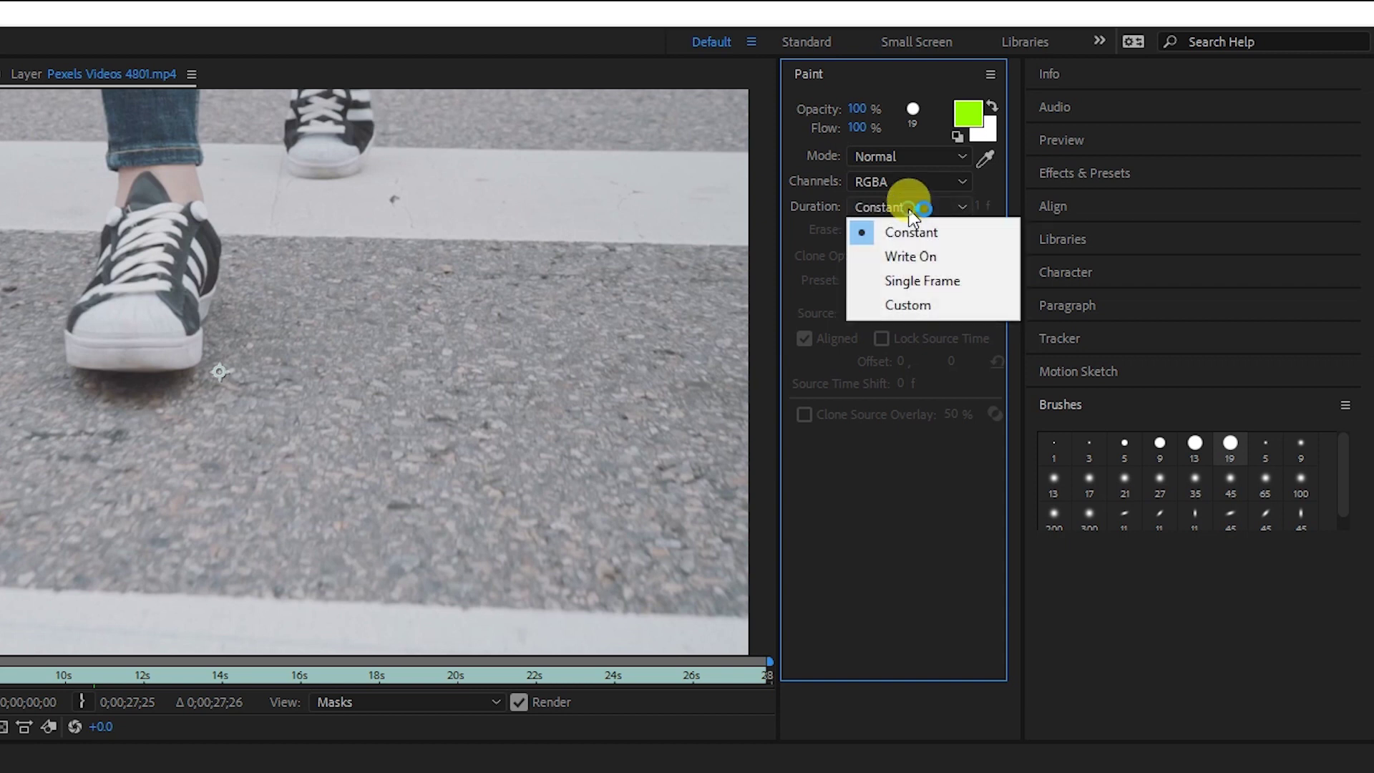
{"action": "left_click", "coordinate": [933, 280]}
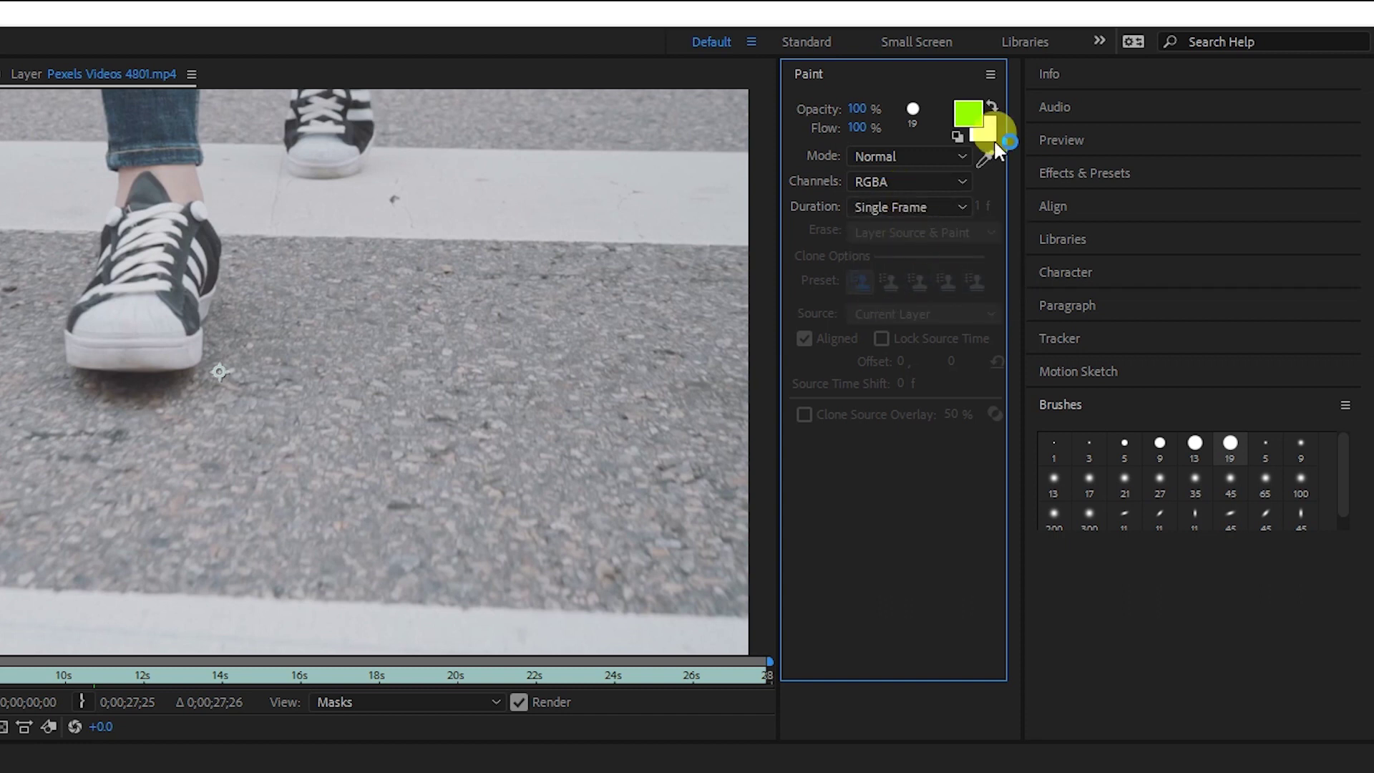
Check the foreground colour and leave it at bright green 96FF00
{"action": "left_click", "coordinate": [974, 100]}
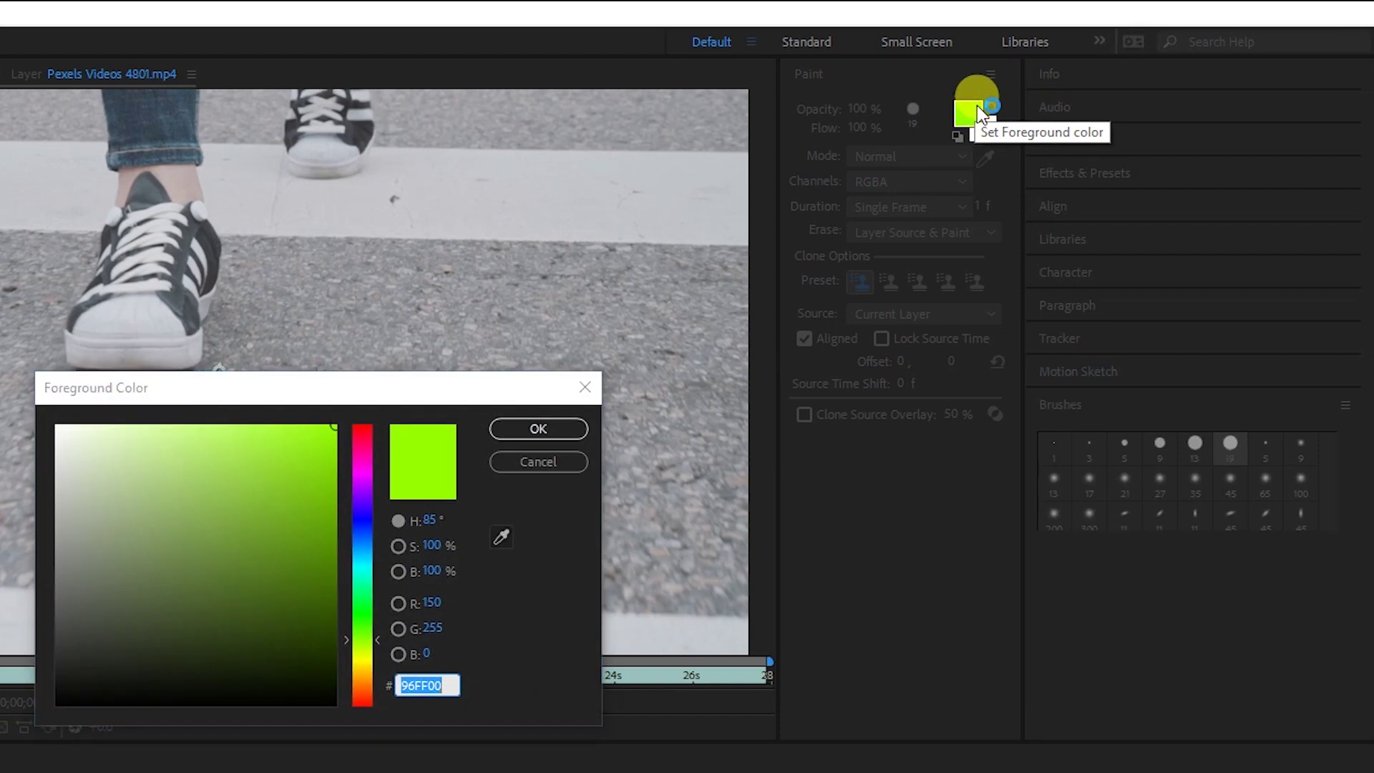
{"action": "key", "text": "Escape"}
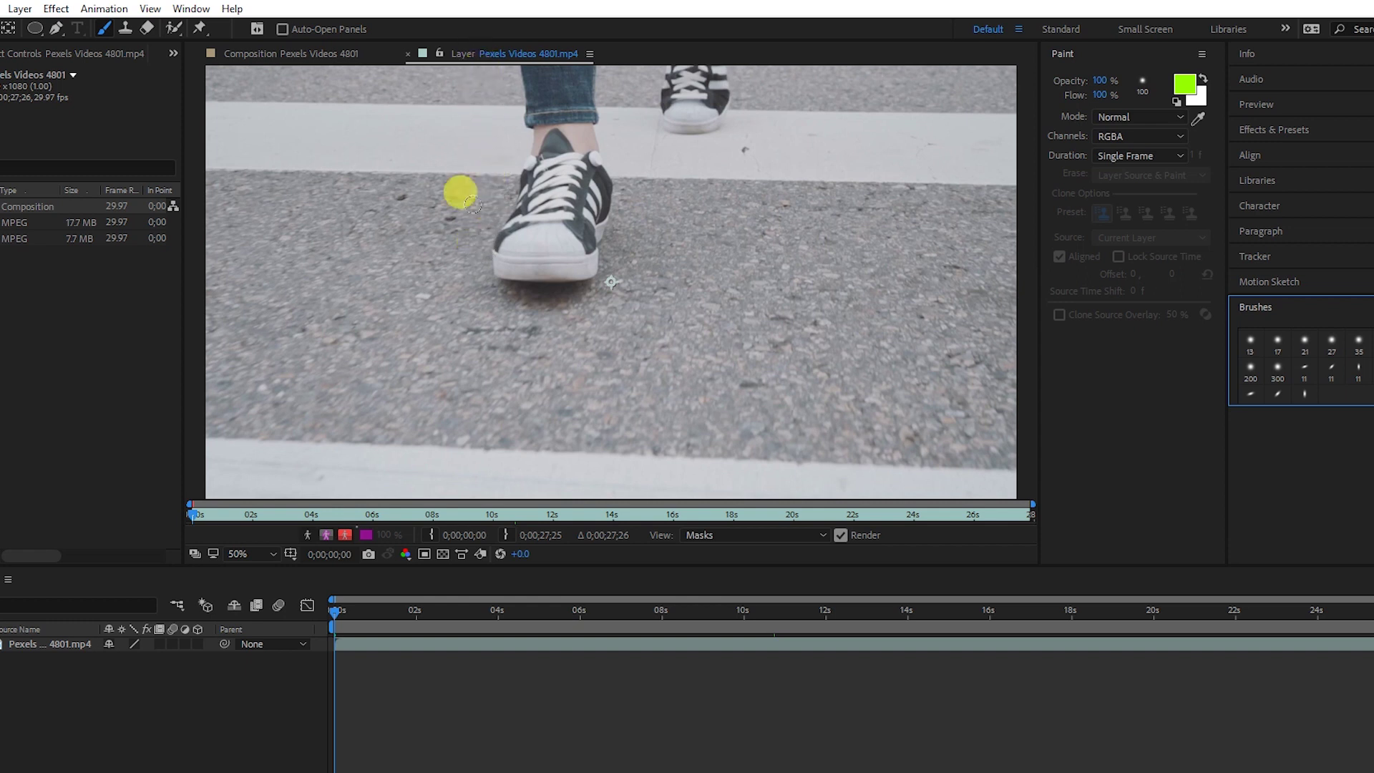
Paint a thick stroke along the front shoe's sole on the current frame
{"action": "left_click_drag", "start_coordinate": [517, 259], "coordinate": [552, 256]}
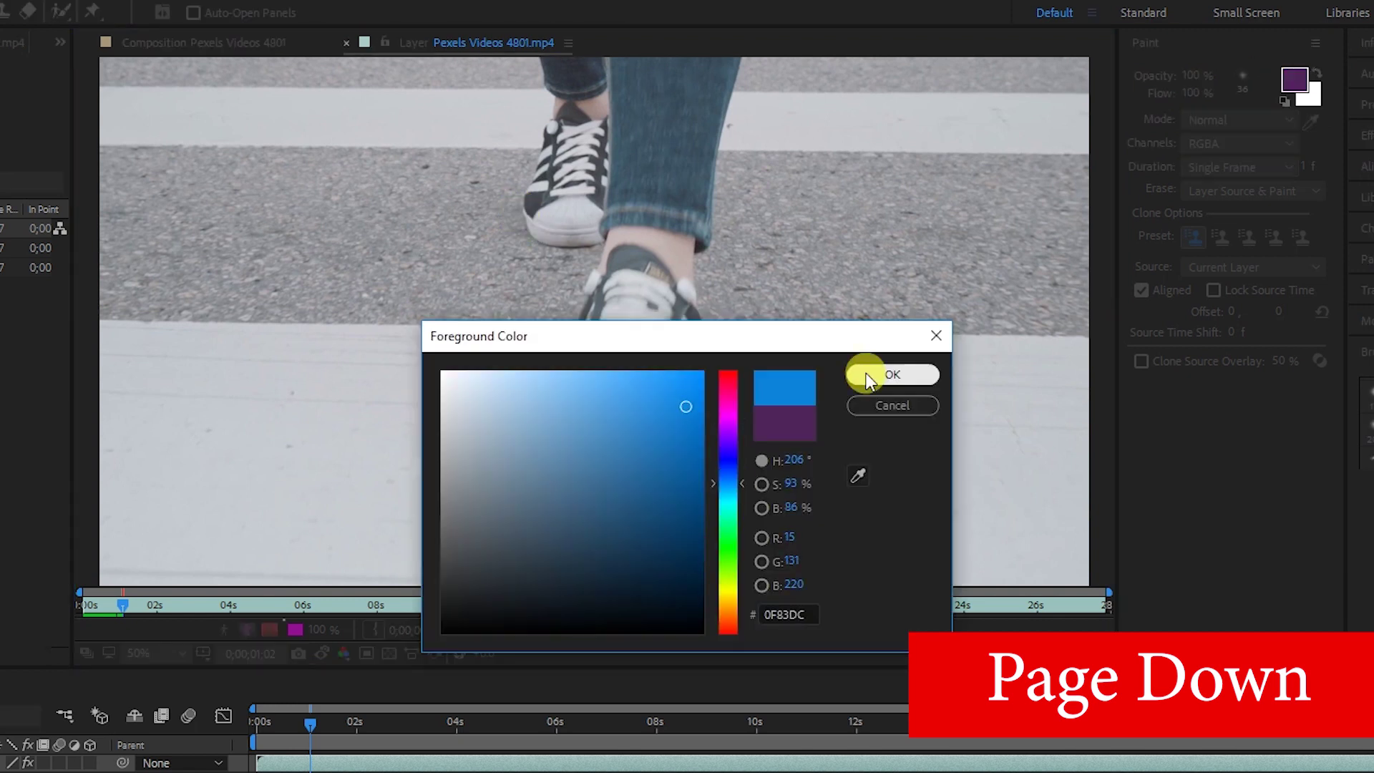
Switch the paint colour to blue and paint both shoe soles blue across two frames
{"action": "left_click", "coordinate": [868, 379]}
{"action": "left_click_drag", "start_coordinate": [533, 229], "coordinate": [598, 234]}
{"action": "left_click_drag", "start_coordinate": [566, 387], "coordinate": [715, 398]}
{"action": "key", "text": "Page_Down"}
{"action": "mouse_move", "coordinate": [509, 227]}
{"action": "left_mouse_down"}
{"action": "mouse_move", "coordinate": [531, 215]}
{"action": "mouse_move", "coordinate": [600, 230]}
{"action": "left_mouse_up"}
{"action": "mouse_move", "coordinate": [555, 461]}
{"action": "left_mouse_down"}
{"action": "mouse_move", "coordinate": [576, 449]}
{"action": "mouse_move", "coordinate": [709, 458]}
{"action": "left_mouse_up"}
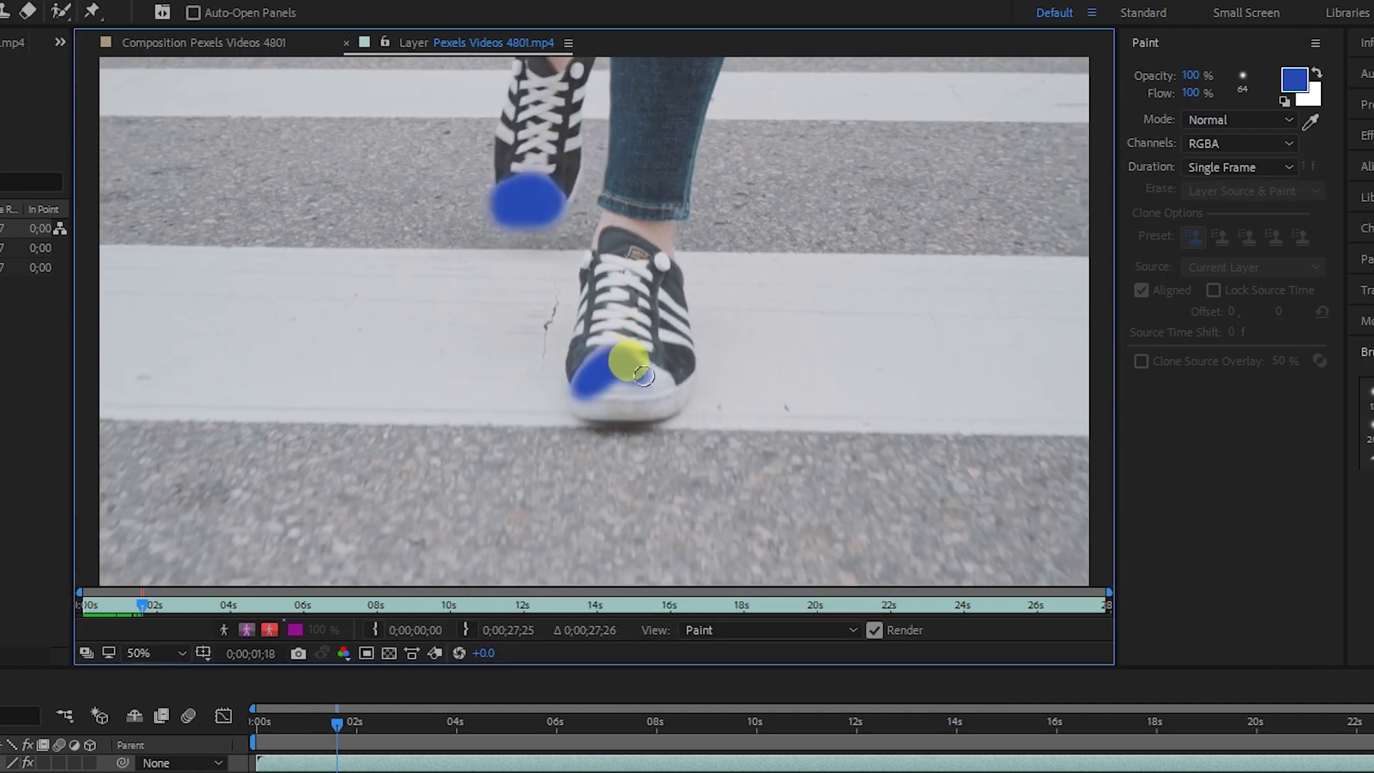
{"action": "left_click_drag", "start_coordinate": [644, 375], "coordinate": [635, 355]}
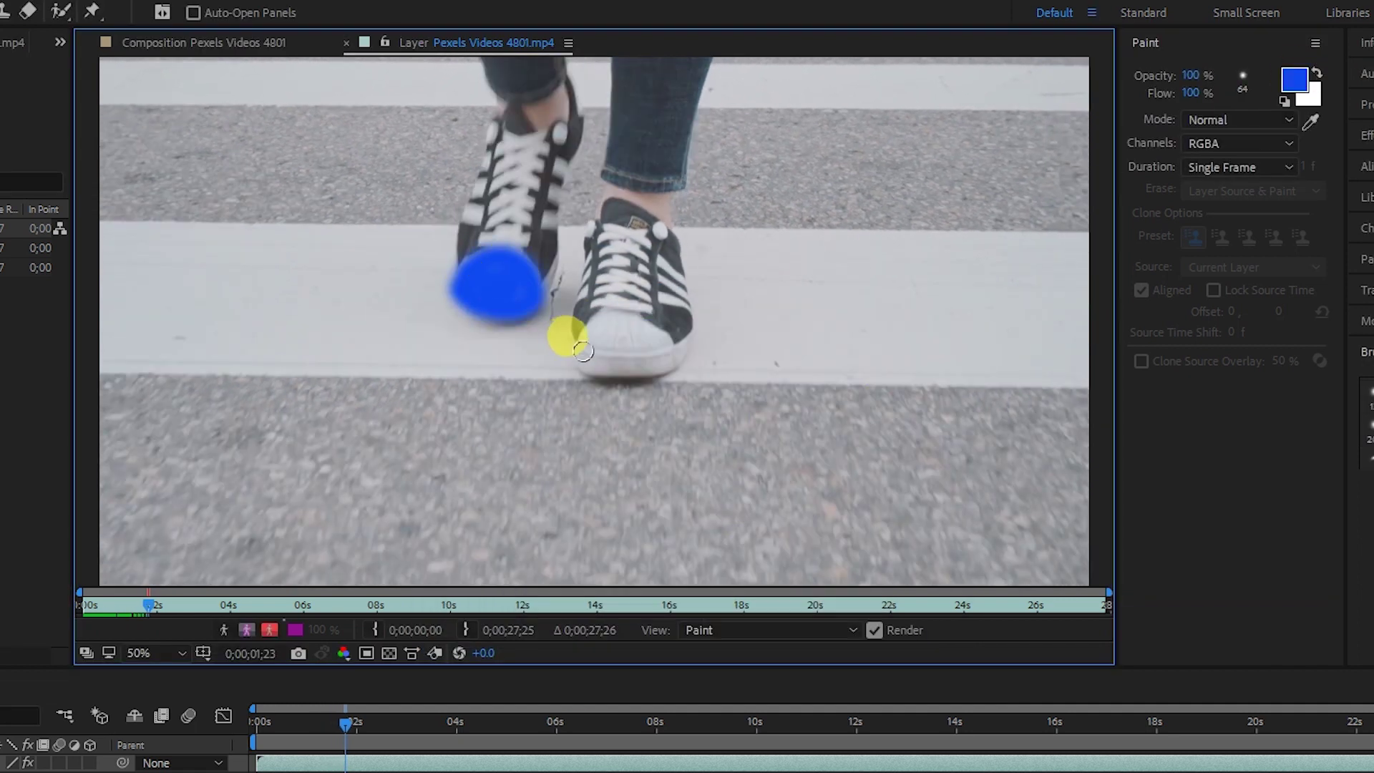
{"action": "left_click_drag", "start_coordinate": [573, 343], "coordinate": [672, 350]}
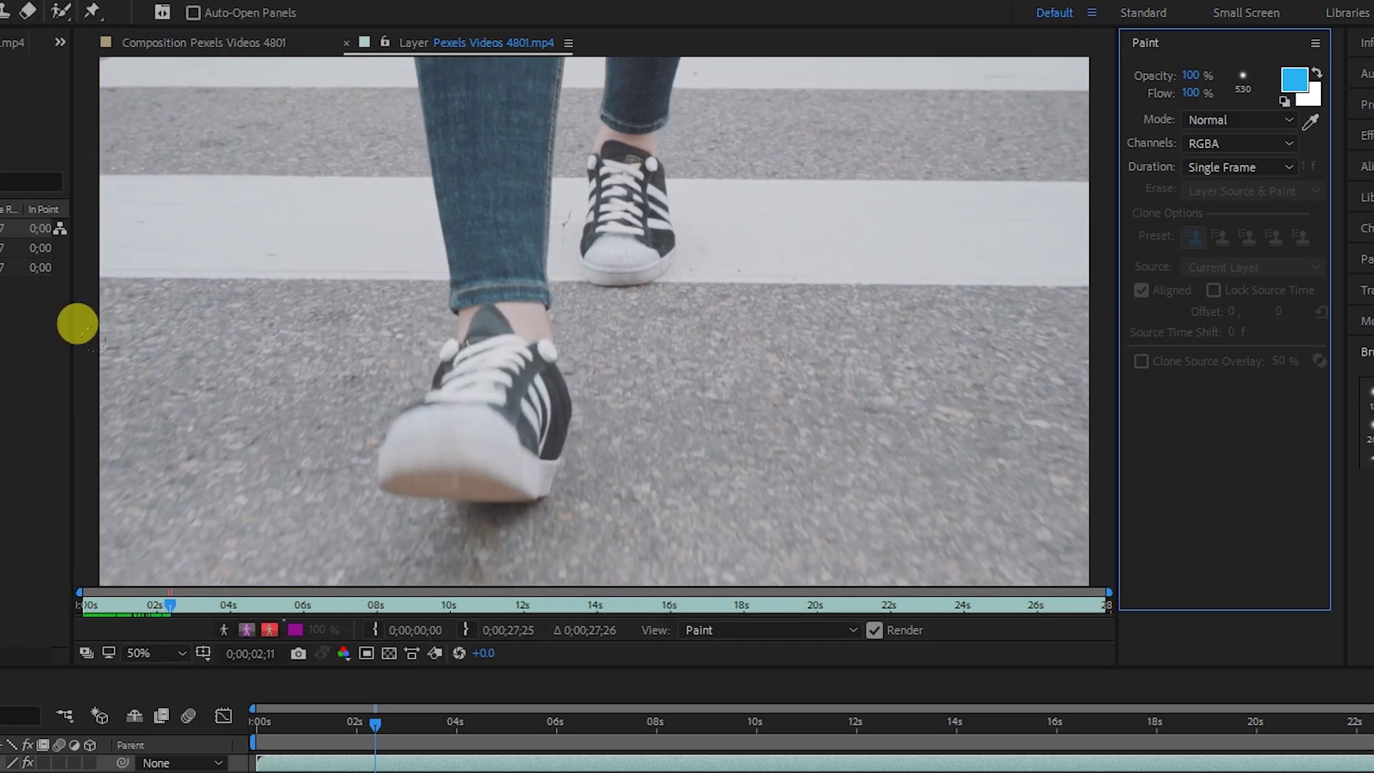
Trace the jeans' left and right edges and the far leg's hem in blue
{"action": "left_click", "coordinate": [400, 64]}
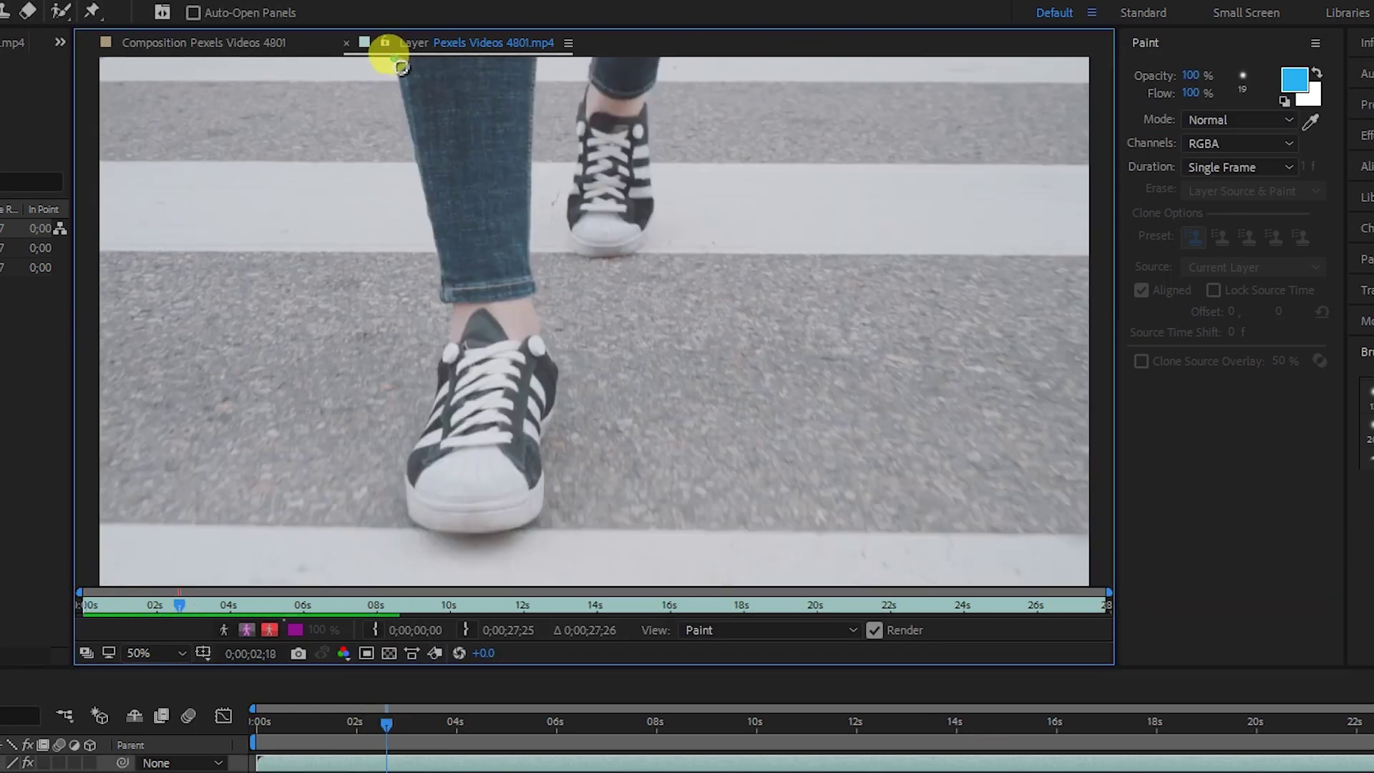
{"action": "left_click_drag", "start_coordinate": [401, 67], "coordinate": [447, 297]}
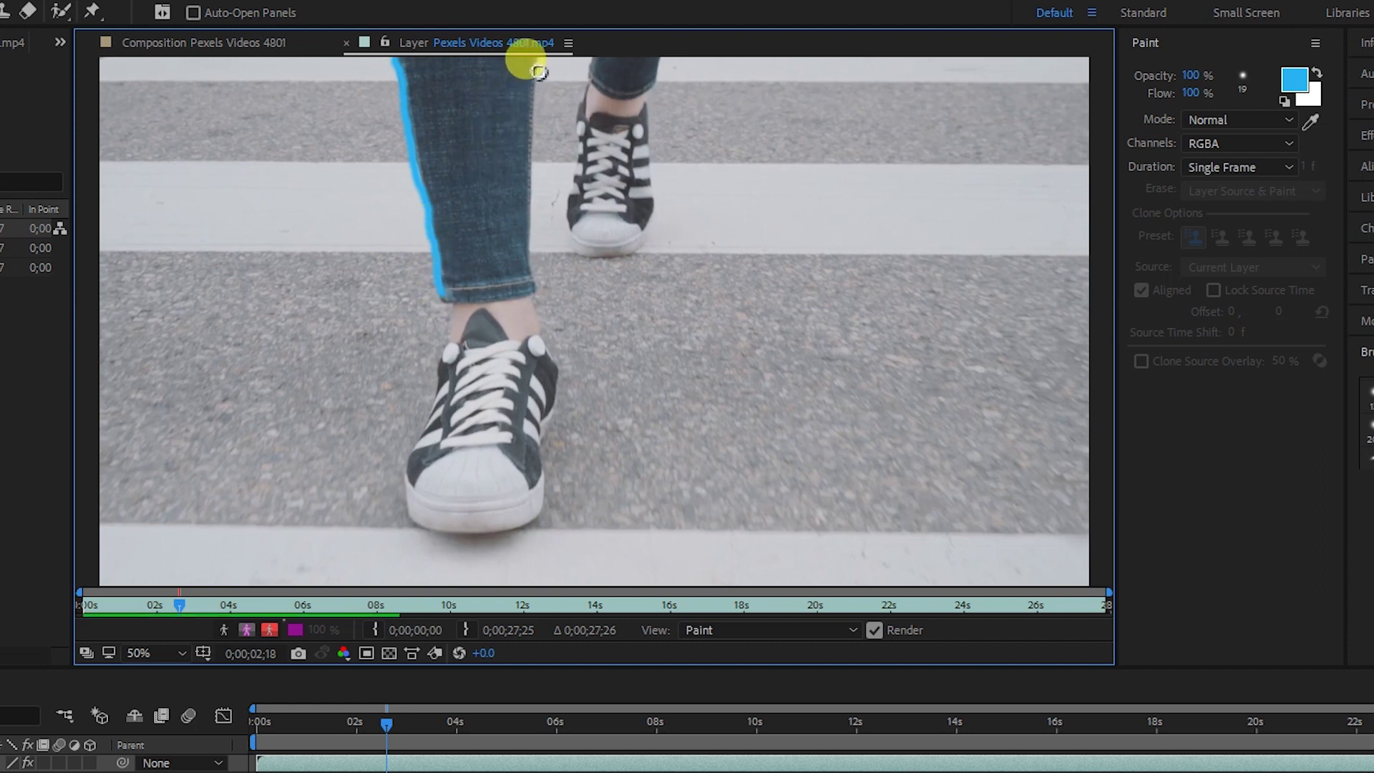
{"action": "mouse_move", "coordinate": [546, 66]}
{"action": "left_mouse_down"}
{"action": "mouse_move", "coordinate": [542, 261]}
{"action": "mouse_move", "coordinate": [525, 293]}
{"action": "mouse_move", "coordinate": [445, 299]}
{"action": "left_mouse_up"}
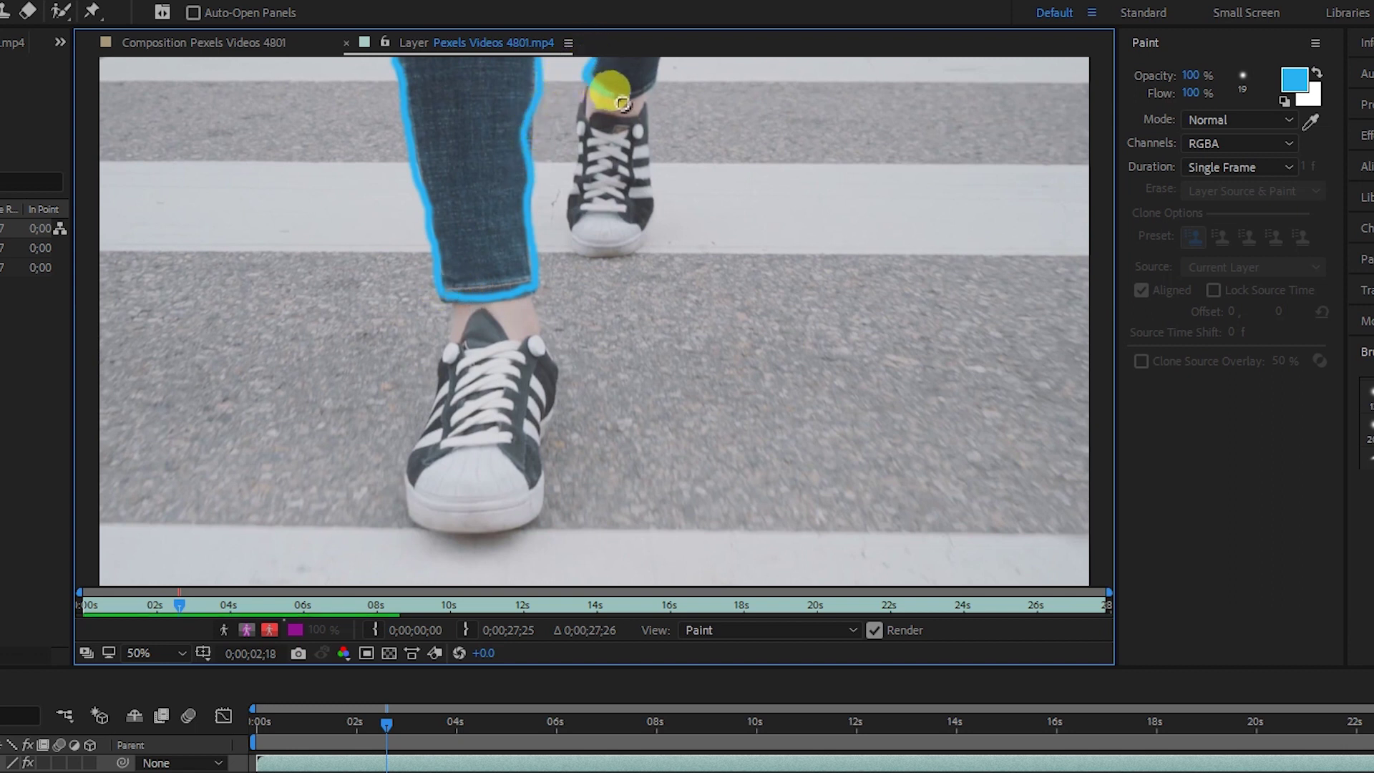
{"action": "left_click_drag", "start_coordinate": [622, 104], "coordinate": [666, 55]}
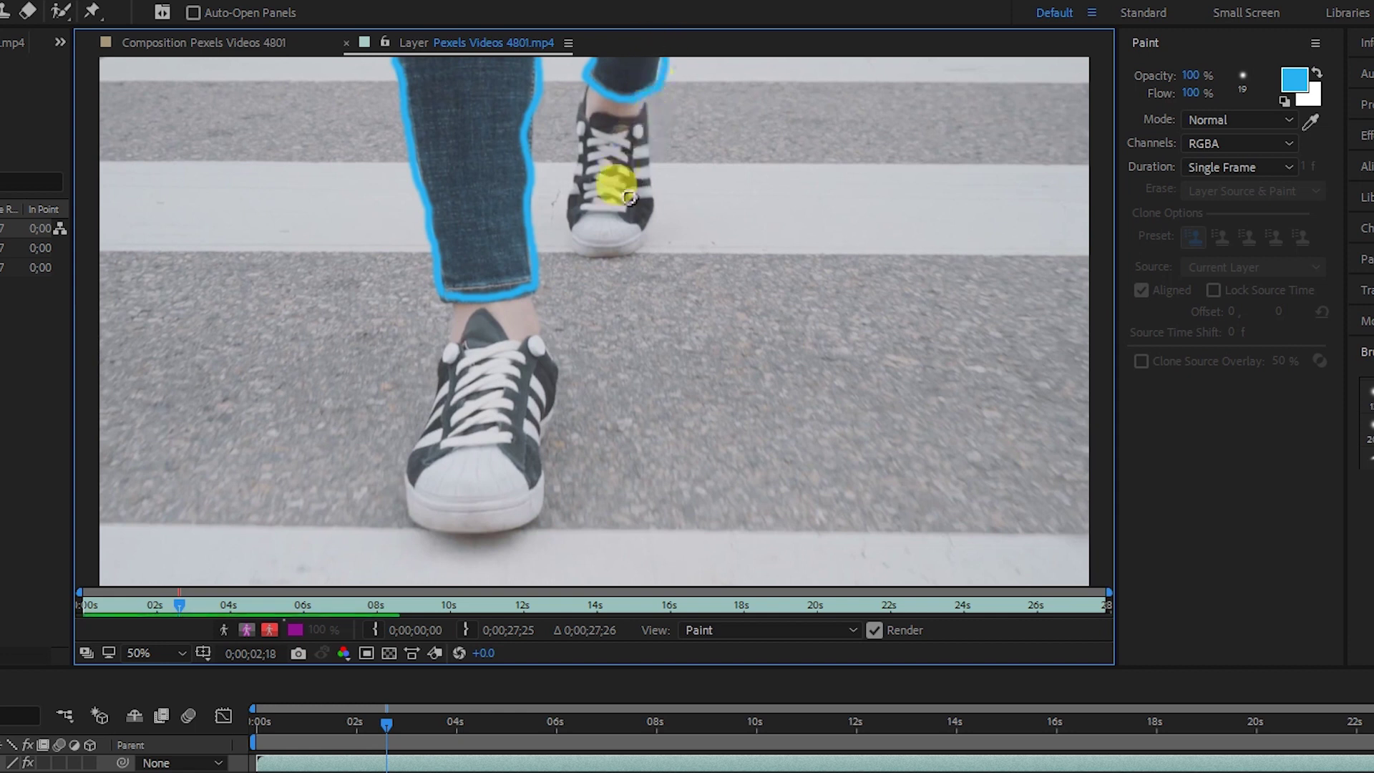
Go forward frame by frame, outlining the near leg's edges and hem in blue
{"action": "key", "text": "Page_Down"}
{"action": "mouse_move", "coordinate": [398, 61]}
{"action": "left_mouse_down"}
{"action": "mouse_move", "coordinate": [451, 288]}
{"action": "mouse_move", "coordinate": [542, 284]}
{"action": "mouse_move", "coordinate": [535, 72]}
{"action": "left_mouse_up"}
{"action": "key", "text": "Page_Down"}
{"action": "mouse_move", "coordinate": [436, 243]}
{"action": "left_mouse_down"}
{"action": "mouse_move", "coordinate": [537, 98]}
{"action": "mouse_move", "coordinate": [537, 60]}
{"action": "left_mouse_up"}
{"action": "key", "text": "Page_Down"}
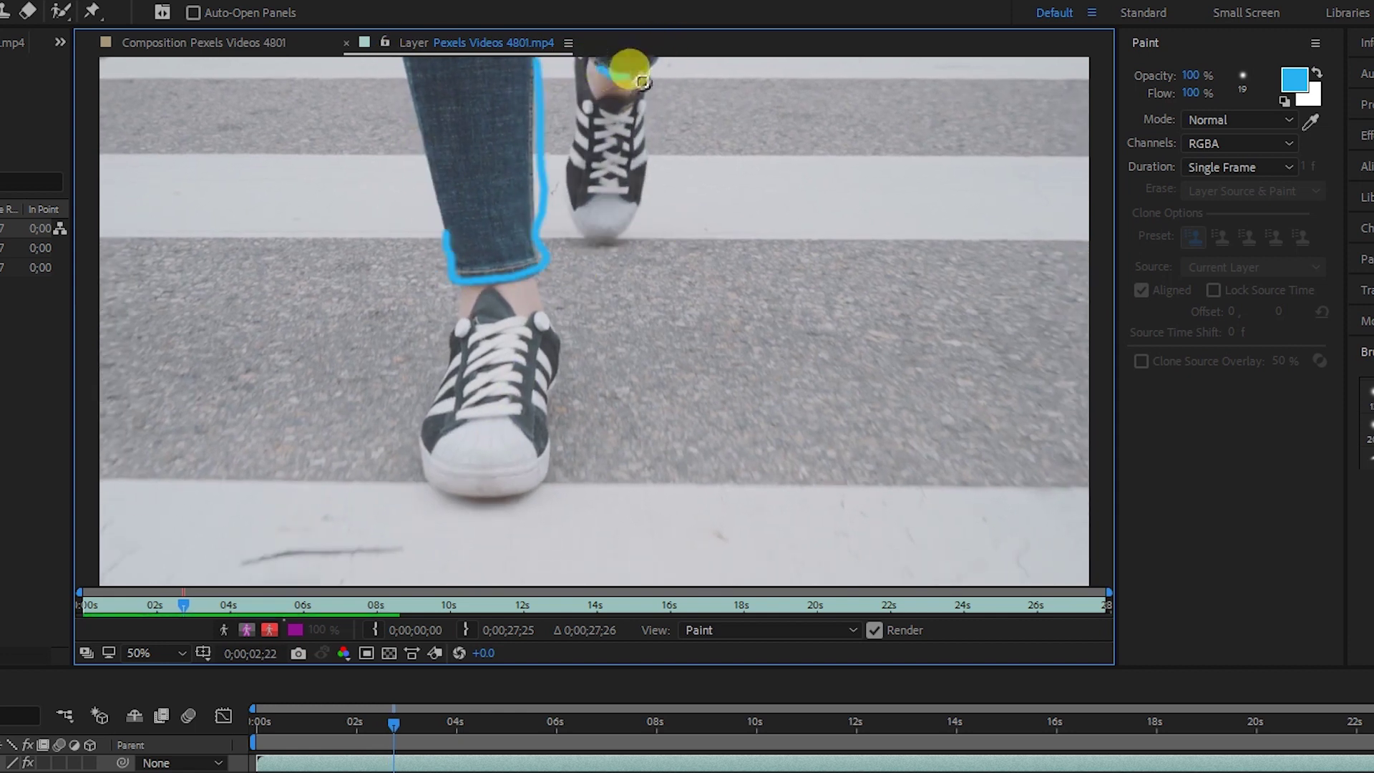
{"action": "key", "text": "Page_Down"}
{"action": "mouse_move", "coordinate": [458, 272]}
{"action": "left_mouse_down"}
{"action": "mouse_move", "coordinate": [546, 132]}
{"action": "mouse_move", "coordinate": [538, 65]}
{"action": "left_mouse_up"}
{"action": "key", "text": "Page_Down"}
{"action": "left_click_drag", "start_coordinate": [548, 243], "coordinate": [536, 59]}
{"action": "key", "text": "Page_Down"}
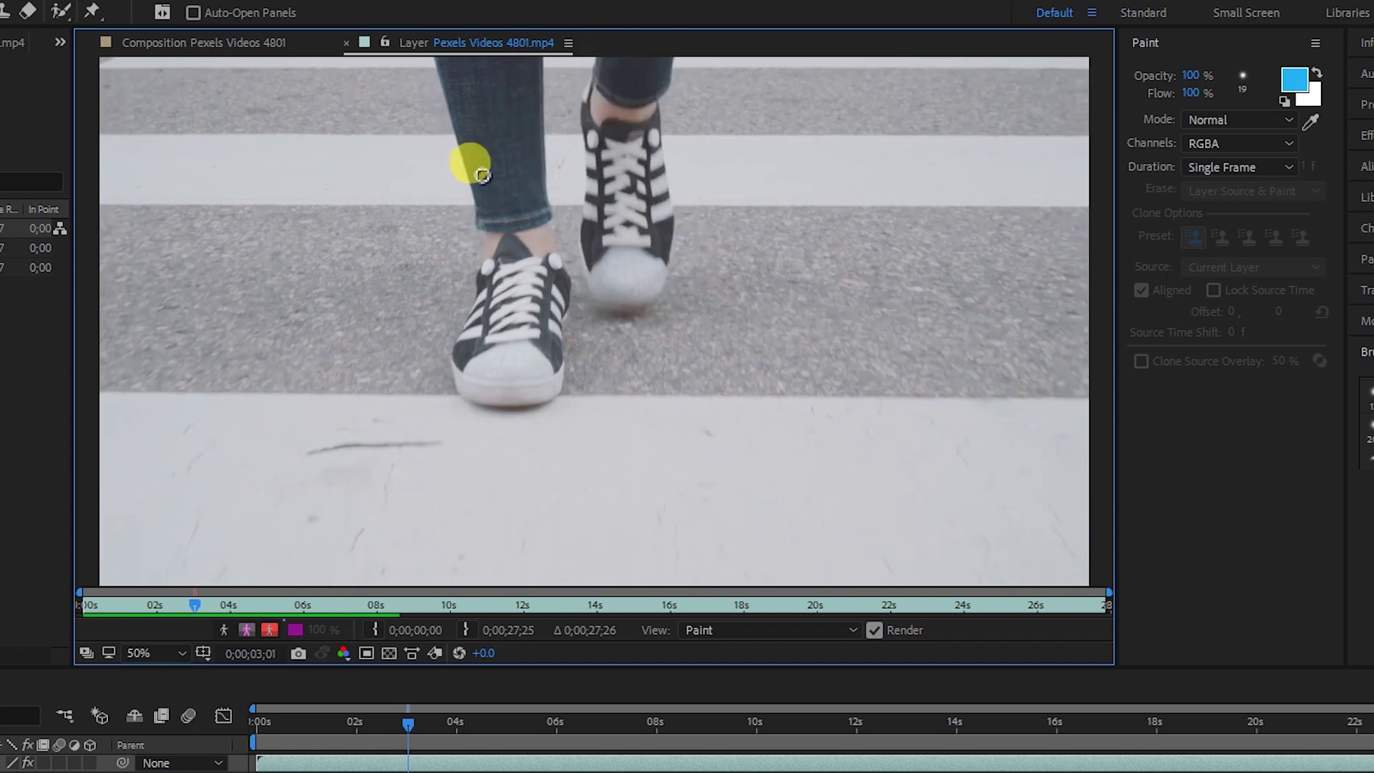
{"action": "key", "text": "Page_Down"}
Continue through the following frames, adding short blue outlines along both legs' edges and hems
{"action": "left_click_drag", "start_coordinate": [510, 185], "coordinate": [544, 65]}
{"action": "key", "text": "Page_Down"}
{"action": "key", "text": "Page_Down"}
{"action": "left_click_drag", "start_coordinate": [601, 108], "coordinate": [675, 131]}
{"action": "key", "text": "Page_Down"}
{"action": "mouse_move", "coordinate": [556, 86]}
{"action": "left_mouse_down"}
{"action": "mouse_move", "coordinate": [555, 61]}
{"action": "mouse_move", "coordinate": [569, 153]}
{"action": "left_mouse_up"}
{"action": "key", "text": "Page_Down"}
{"action": "key", "text": "Page_Down"}
{"action": "key", "text": "Page_Down"}
{"action": "key", "text": "Page_Down"}
{"action": "left_click_drag", "start_coordinate": [583, 61], "coordinate": [694, 154]}
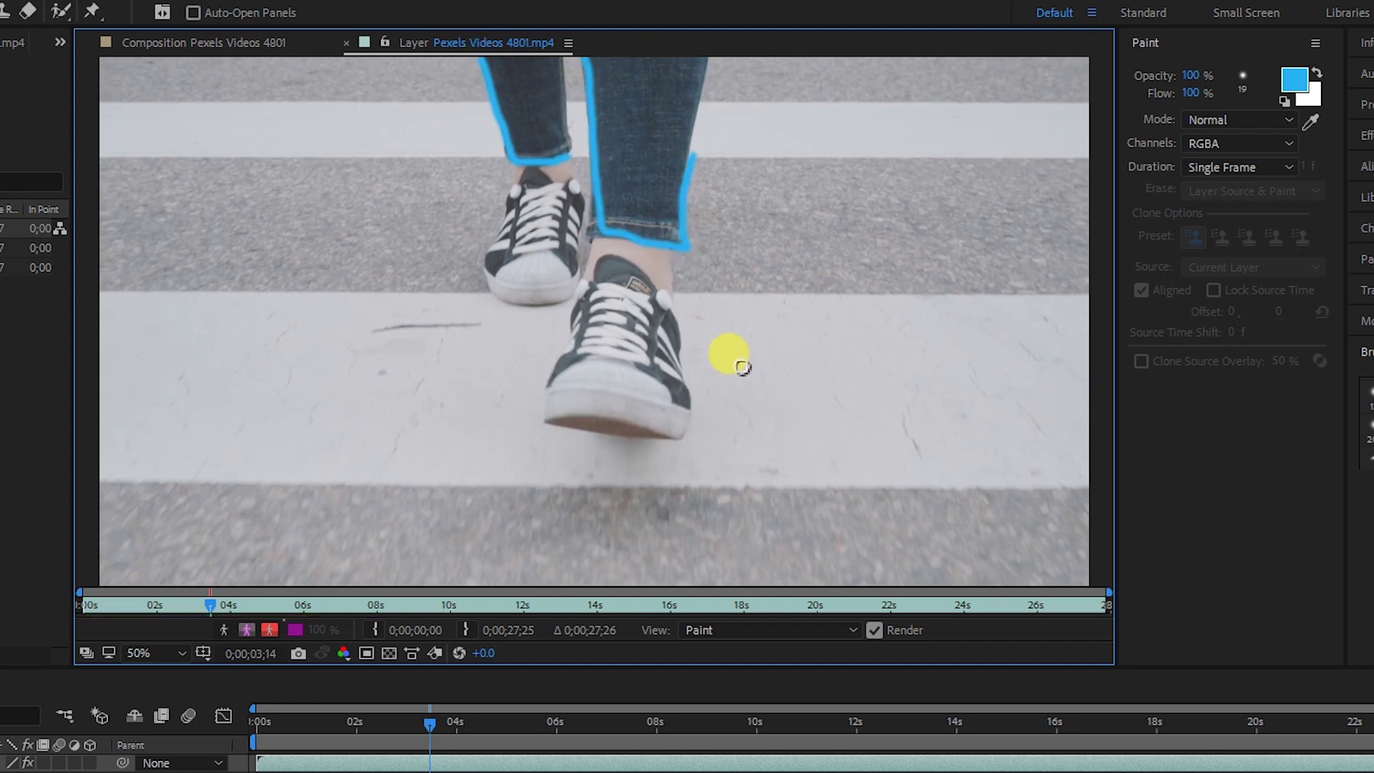
{"action": "key", "text": "Page_Down"}
{"action": "key", "text": "Page_Down"}
{"action": "key", "text": "Page_Down"}
{"action": "key", "text": "Page_Down"}
{"action": "left_click_drag", "start_coordinate": [494, 50], "coordinate": [568, 122]}
{"action": "key", "text": "Page_Down"}
{"action": "key", "text": "Page_Down"}
{"action": "key", "text": "Page_Down"}
{"action": "key", "text": "Page_Down"}
{"action": "key", "text": "Page_Down"}
{"action": "key", "text": "Page_Down"}
{"action": "mouse_move", "coordinate": [497, 58]}
{"action": "left_mouse_down"}
{"action": "mouse_move", "coordinate": [528, 100]}
{"action": "mouse_move", "coordinate": [687, 87]}
{"action": "left_mouse_up"}
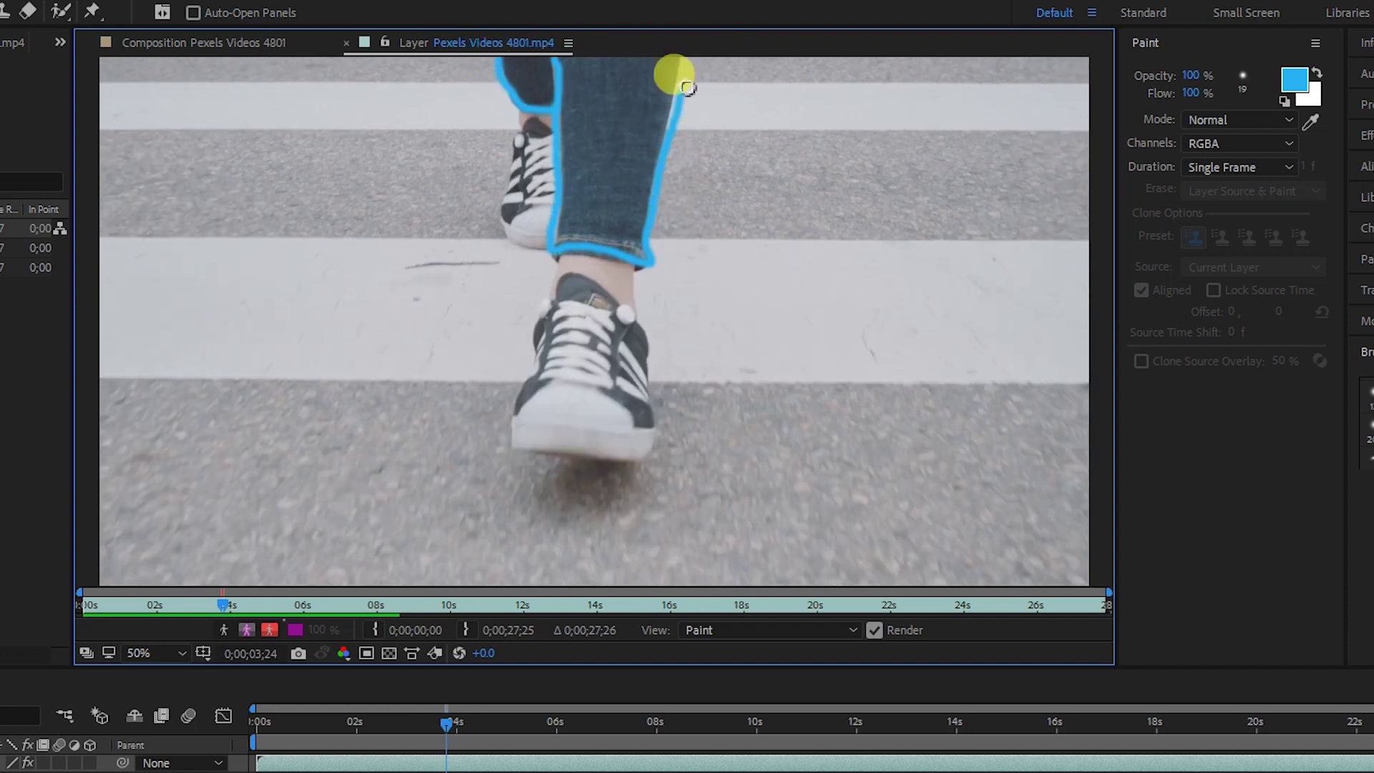
{"action": "key", "text": "Page_Down"}
{"action": "mouse_move", "coordinate": [552, 43]}
{"action": "left_mouse_down"}
{"action": "mouse_move", "coordinate": [669, 58]}
{"action": "mouse_move", "coordinate": [546, 215]}
{"action": "left_mouse_up"}
Move the time indicator back to around 0;00;04;08 and advance one frame
{"action": "key", "text": "Page_Down"}
{"action": "left_click_drag", "start_coordinate": [546, 215], "coordinate": [673, 64]}
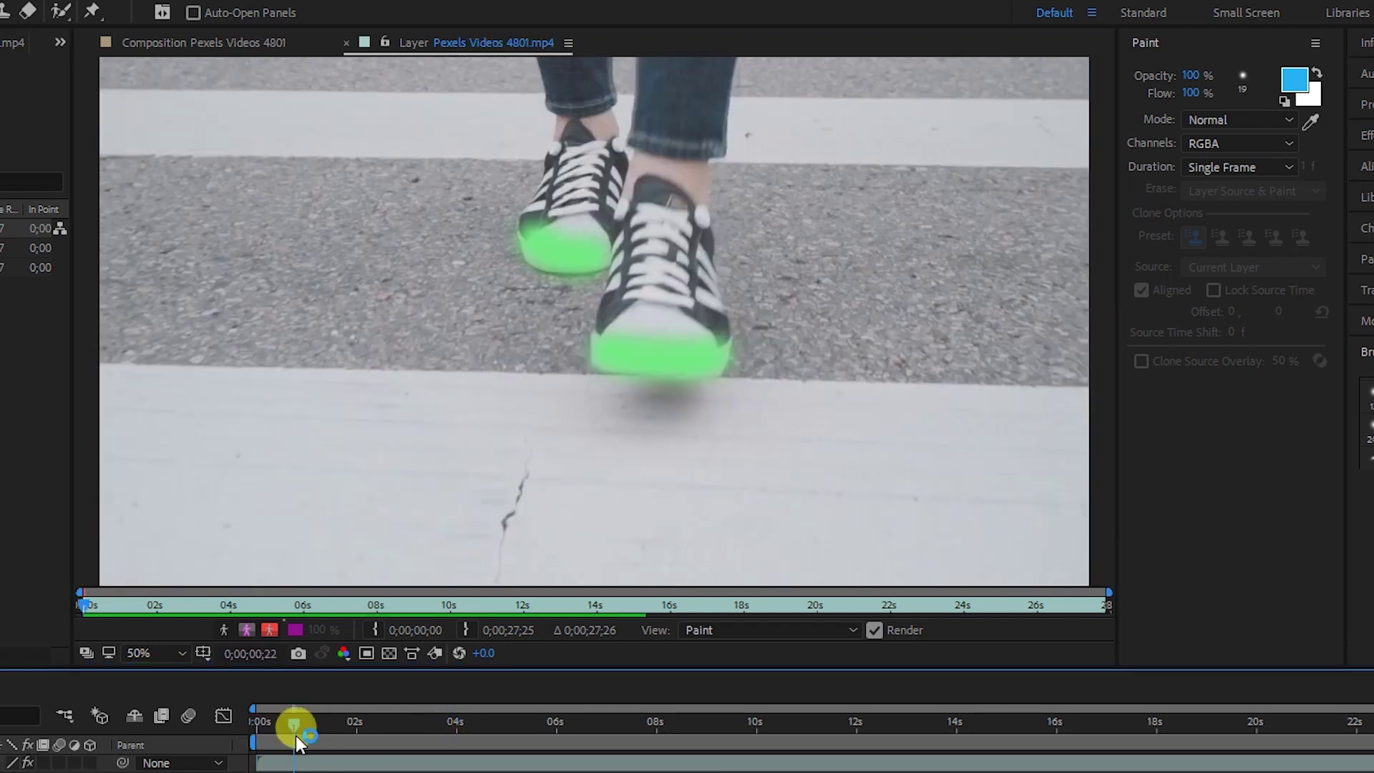
{"action": "left_click_drag", "start_coordinate": [292, 727], "coordinate": [466, 724]}
Paint a stripe along the jeans leg, switch the foreground paint to another blue, and outline the leg
{"action": "mouse_move", "coordinate": [563, 63]}
{"action": "left_mouse_down"}
{"action": "mouse_move", "coordinate": [575, 215]}
{"action": "mouse_move", "coordinate": [671, 65]}
{"action": "left_mouse_up"}
{"action": "left_click", "coordinate": [1293, 79]}
{"action": "left_click", "coordinate": [724, 484]}
{"action": "left_click", "coordinate": [889, 374]}
{"action": "key", "text": "Page_Down"}
{"action": "key", "text": "Page_Down"}
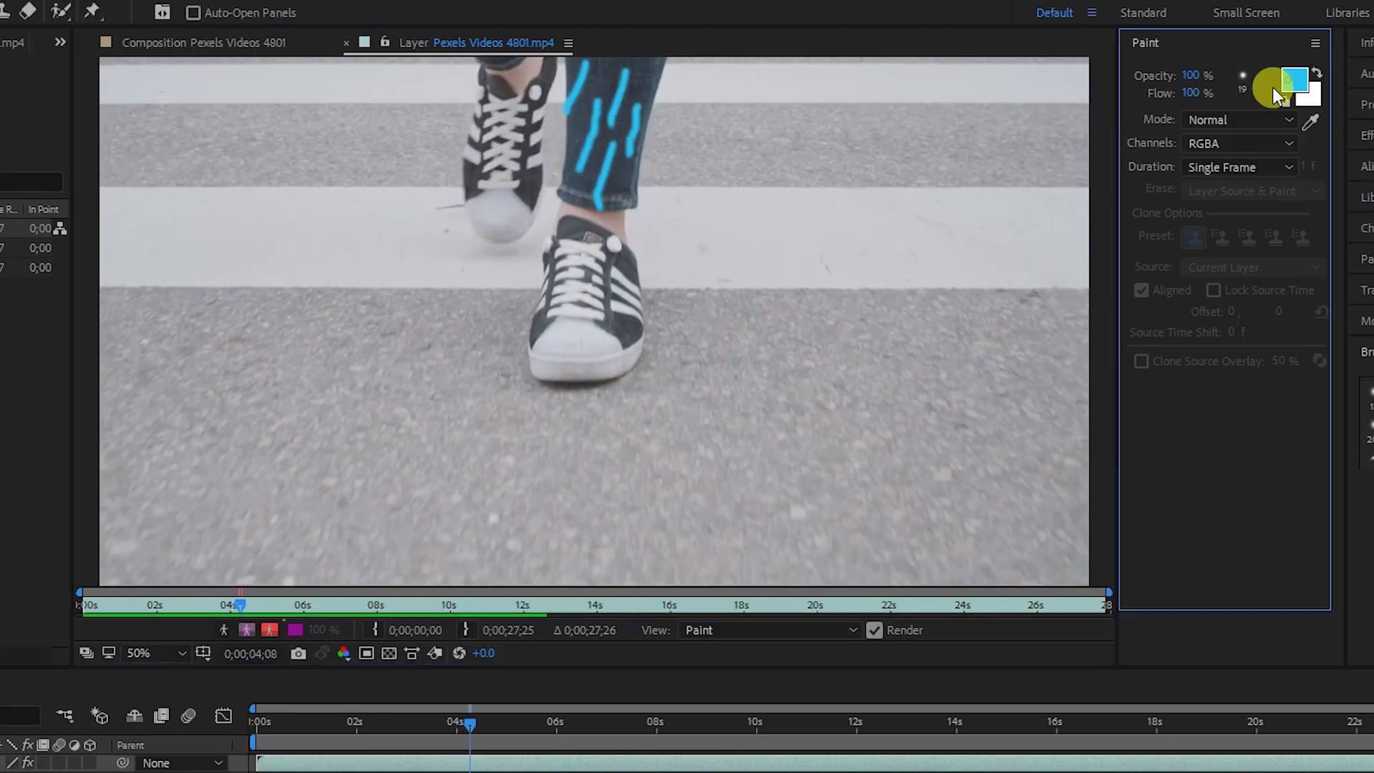
{"action": "mouse_move", "coordinate": [565, 104]}
{"action": "left_mouse_down"}
{"action": "mouse_move", "coordinate": [630, 189]}
{"action": "mouse_move", "coordinate": [667, 66]}
{"action": "left_mouse_up"}
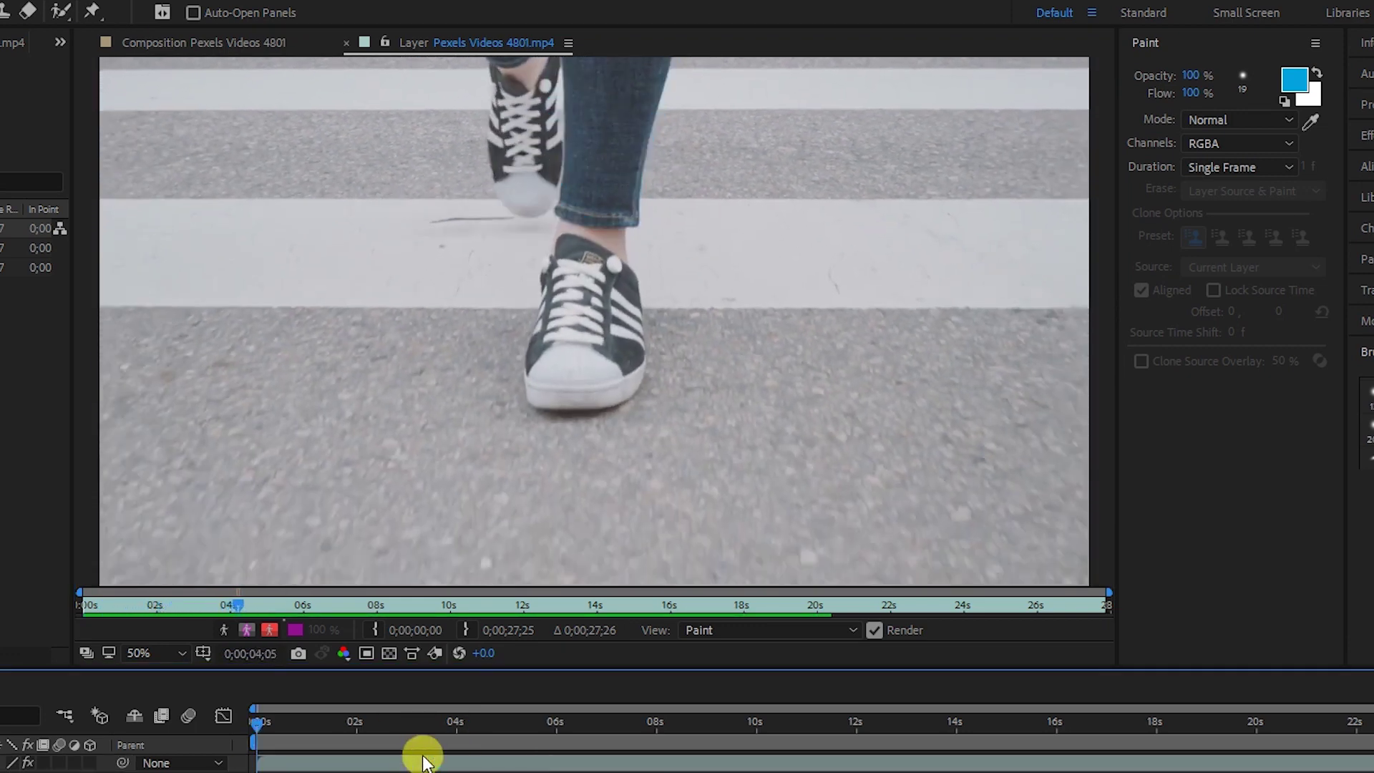
Scrub through the painted clip, play it back from near the start, then return to frame one
{"action": "left_click_drag", "start_coordinate": [284, 728], "coordinate": [493, 768]}
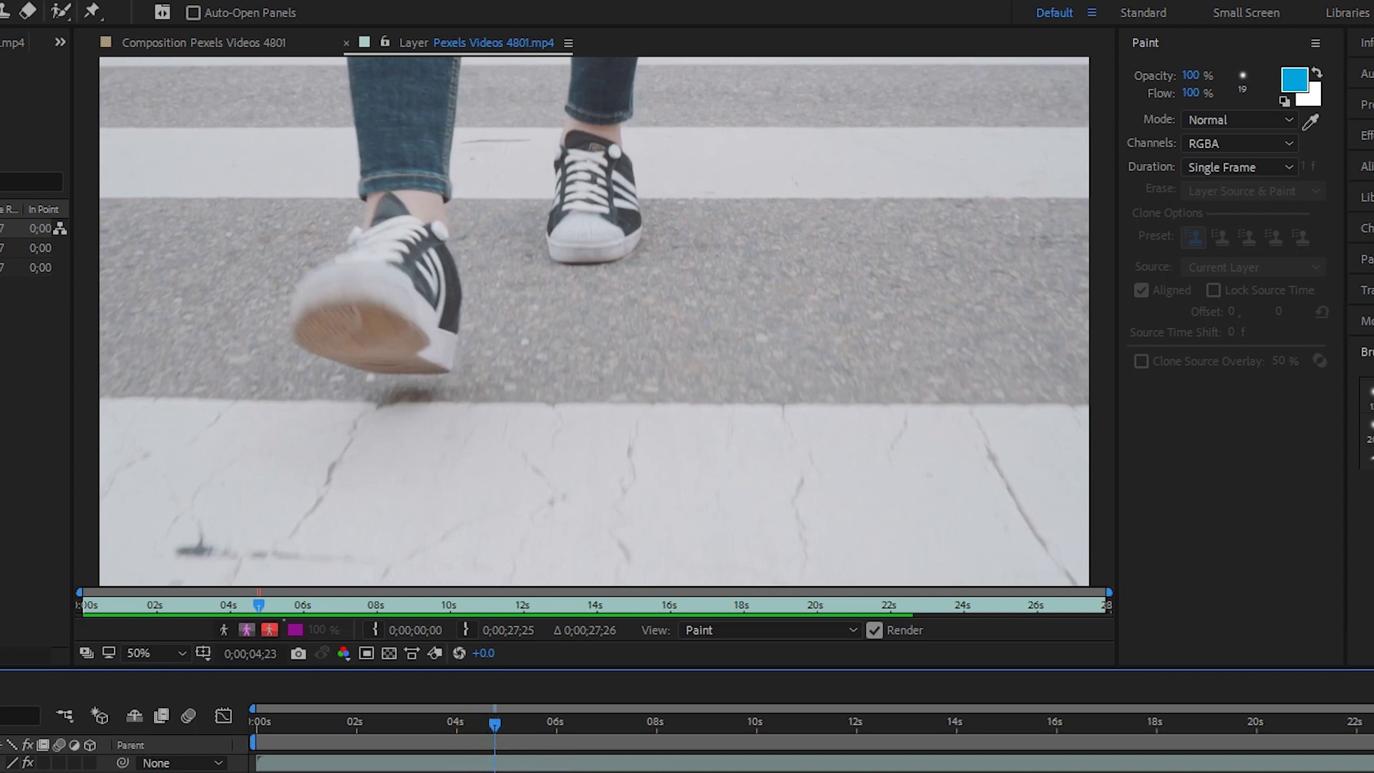
{"action": "left_click_drag", "start_coordinate": [483, 752], "coordinate": [292, 767]}
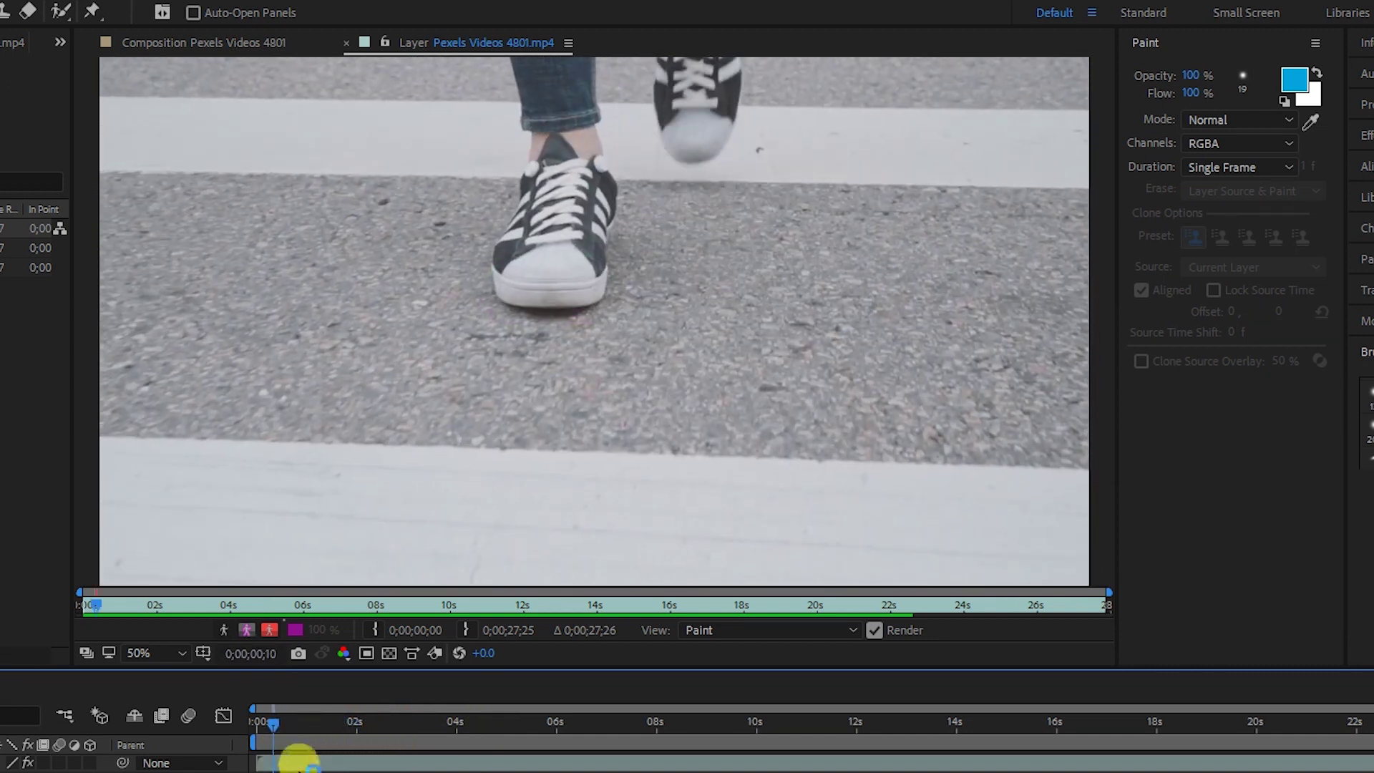
{"action": "key", "text": "space"}
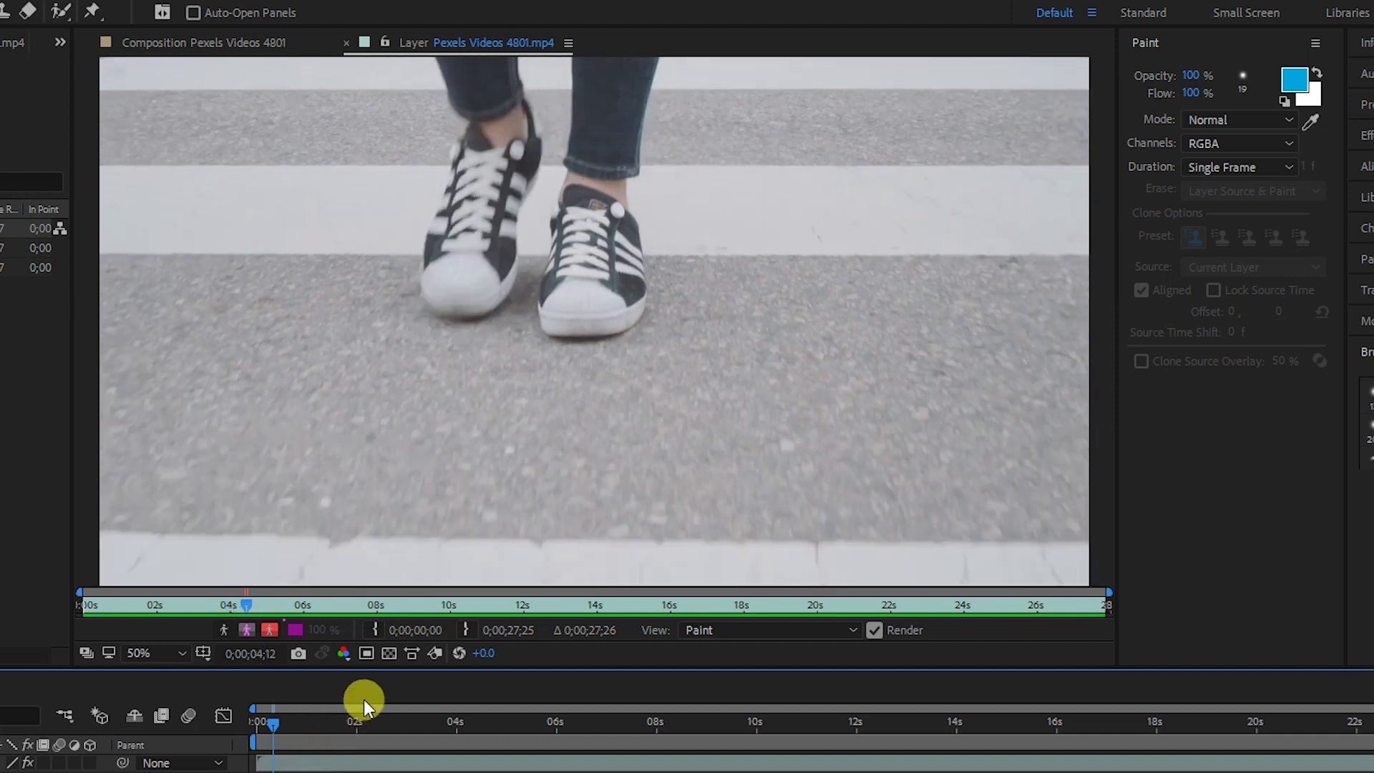
{"action": "left_click_drag", "start_coordinate": [281, 724], "coordinate": [244, 727]}
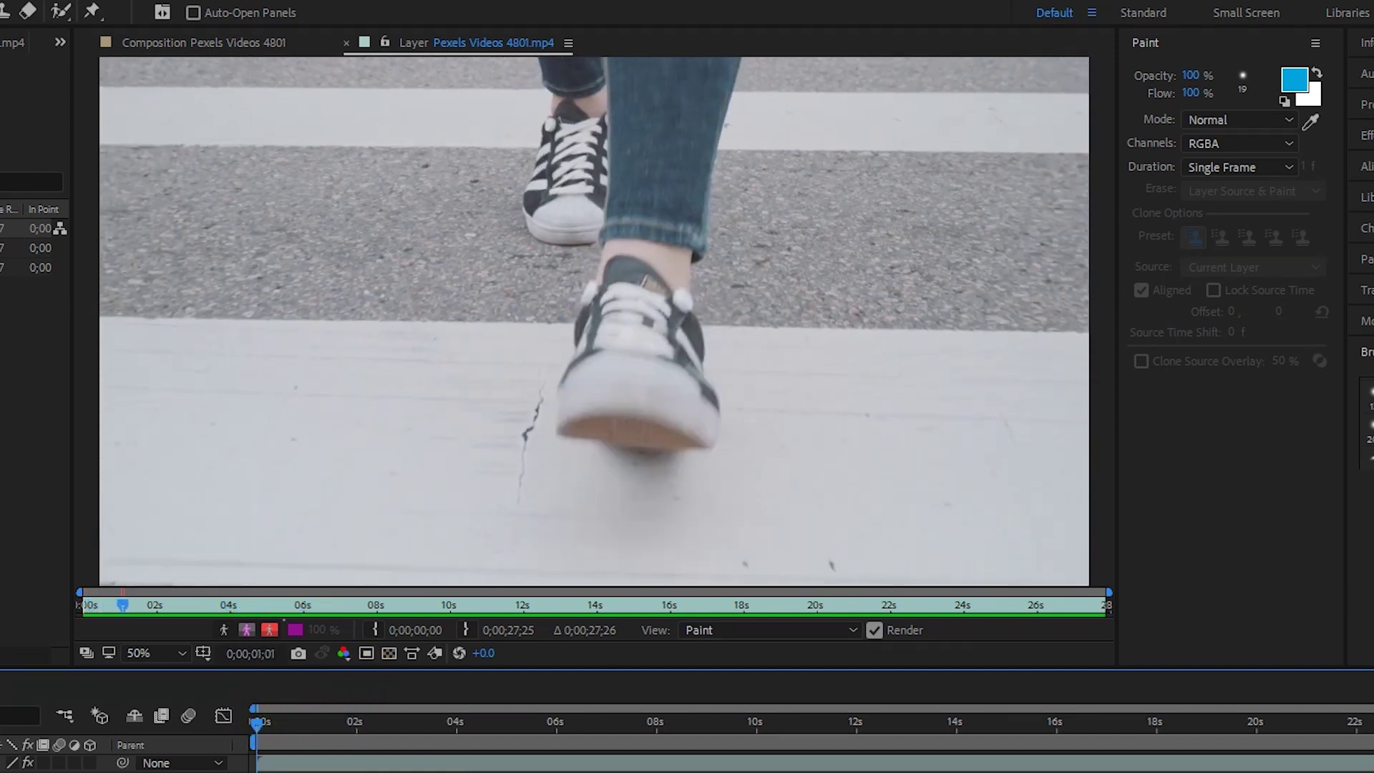